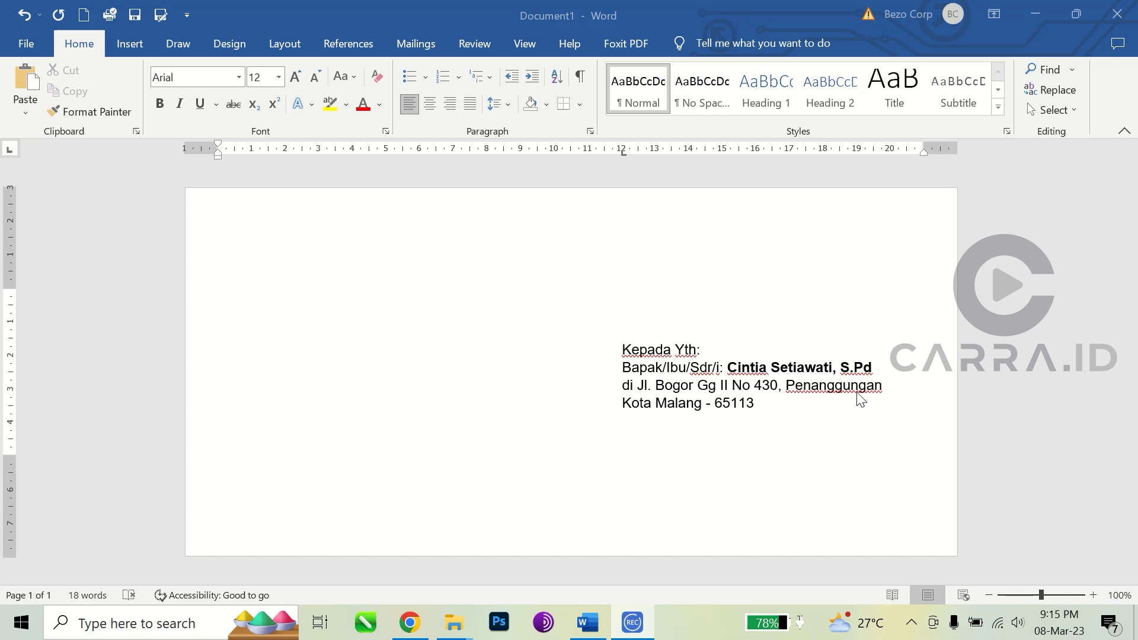
# Step: Create a new blank Word document, Document2, from the File menu's New page
pyautogui.click(770, 408)
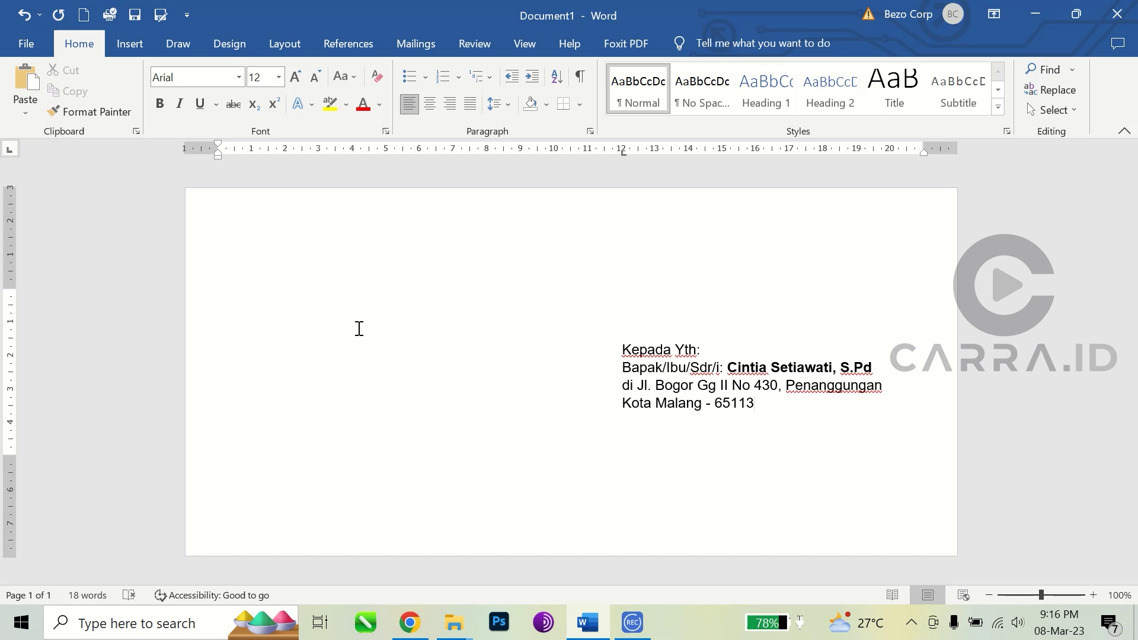
pyautogui.click(25, 45)
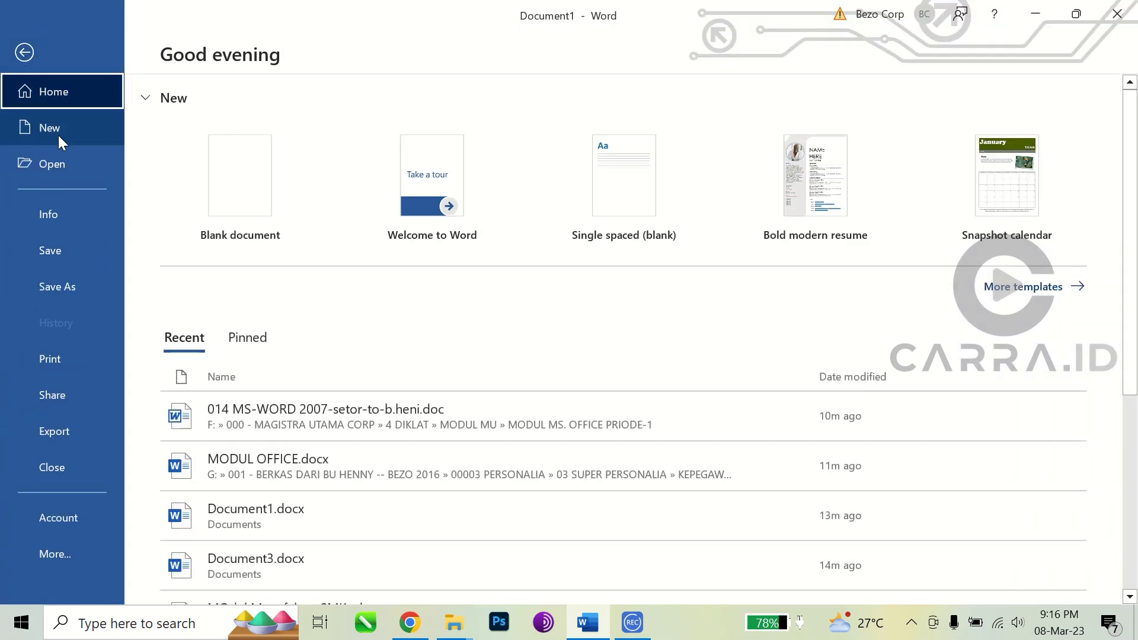
pyautogui.click(35, 132)
pyautogui.click(274, 185)
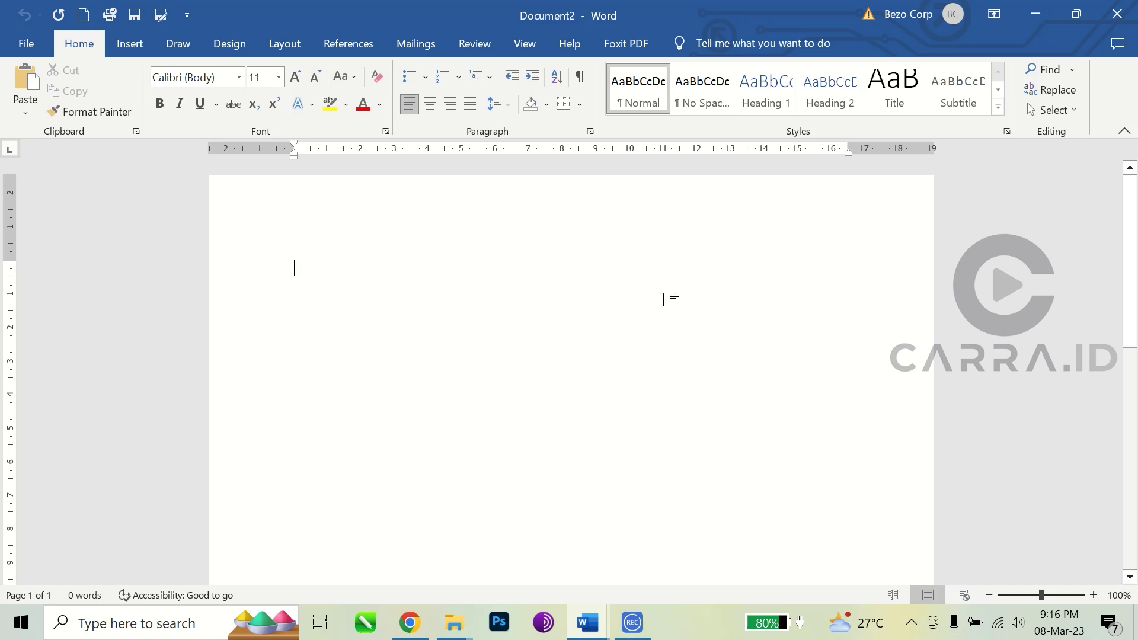
# Step: Open Page Setup from the Layout tab, showing Letter 21.59 × 27.94 cm paper, and move it aside
pyautogui.scroll(-6, 676, 323)
pyautogui.scroll(6, 676, 323)
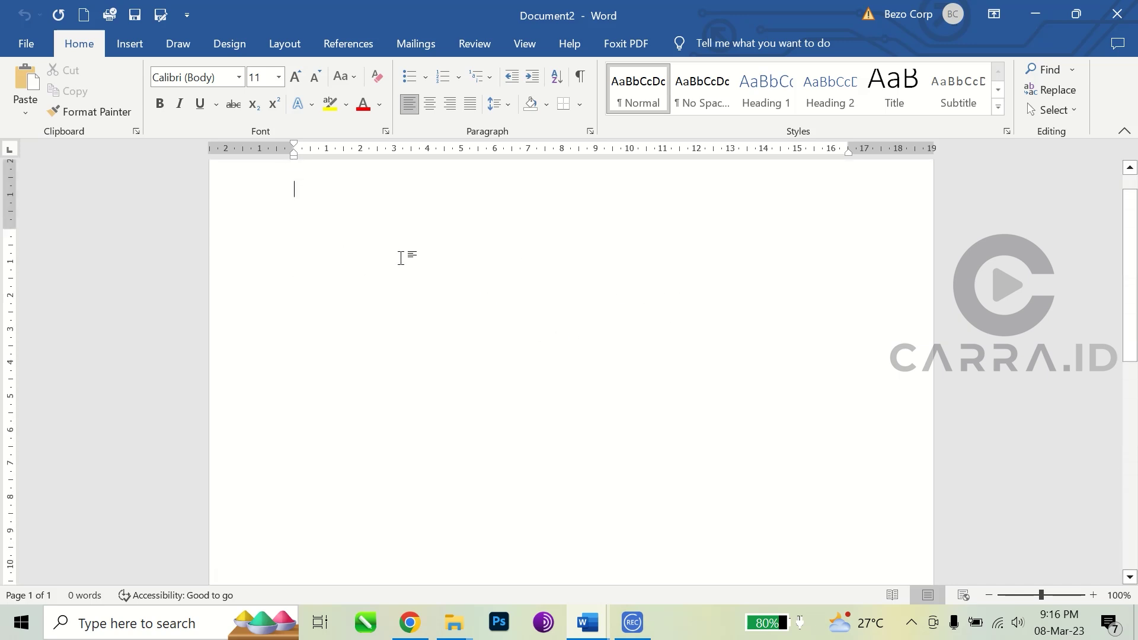
pyautogui.click(287, 47)
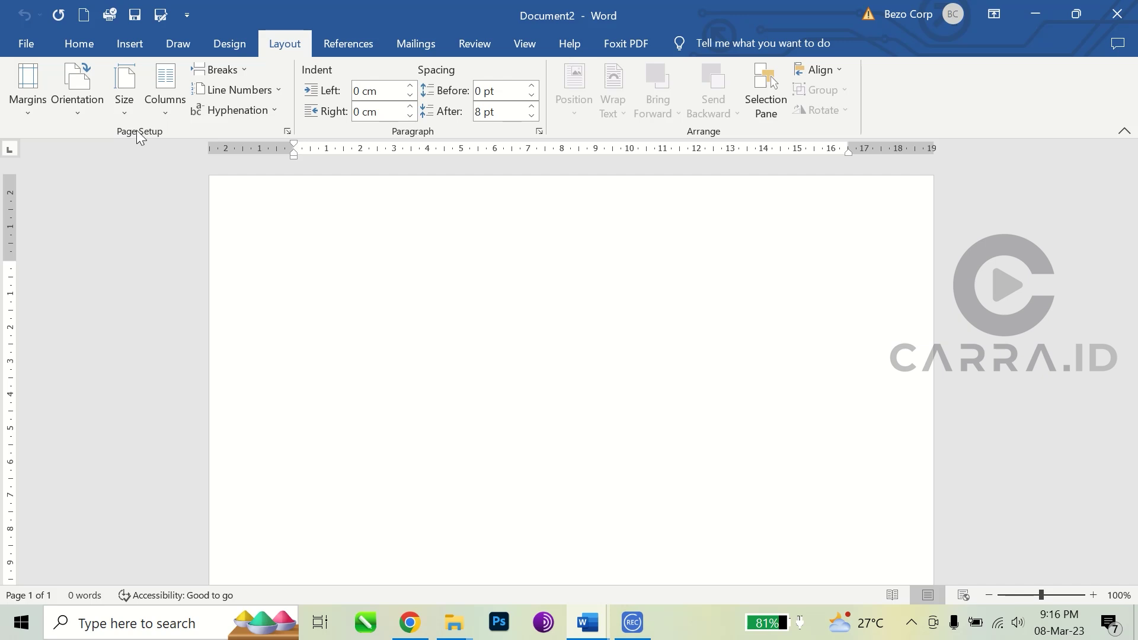
pyautogui.click(287, 132)
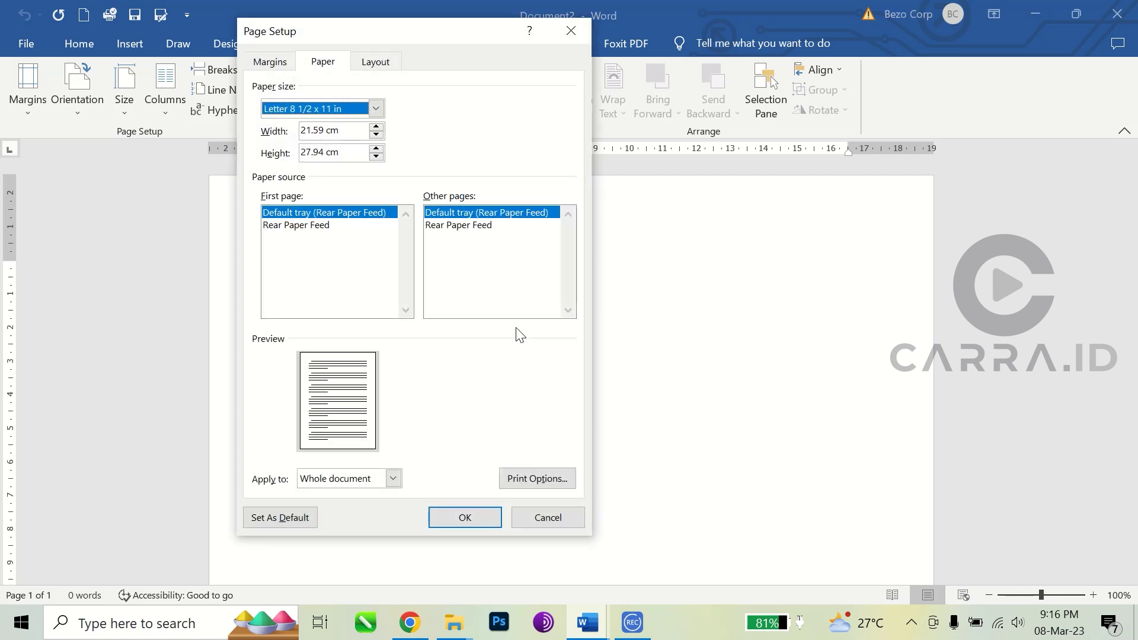
pyautogui.moveTo(362, 37); pyautogui.dragTo(567, 64)
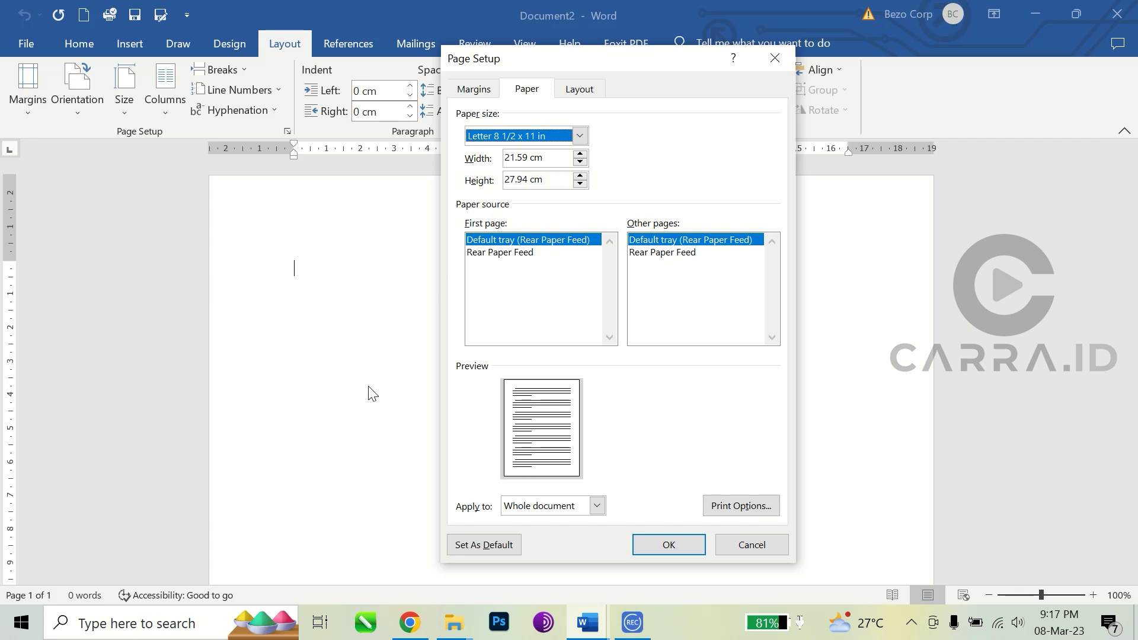
# Step: Browse 'amplop putih' image results and preview the Tokopedia Paperline 11 x 23 cm envelope listing
pyautogui.click(409, 622)
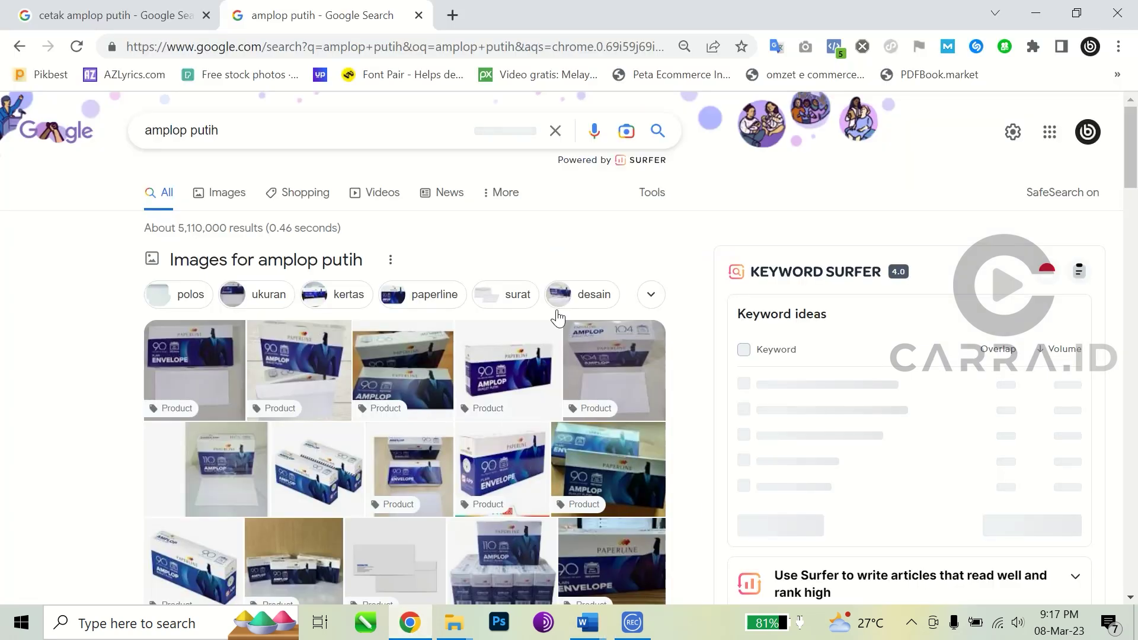
pyautogui.click(226, 194)
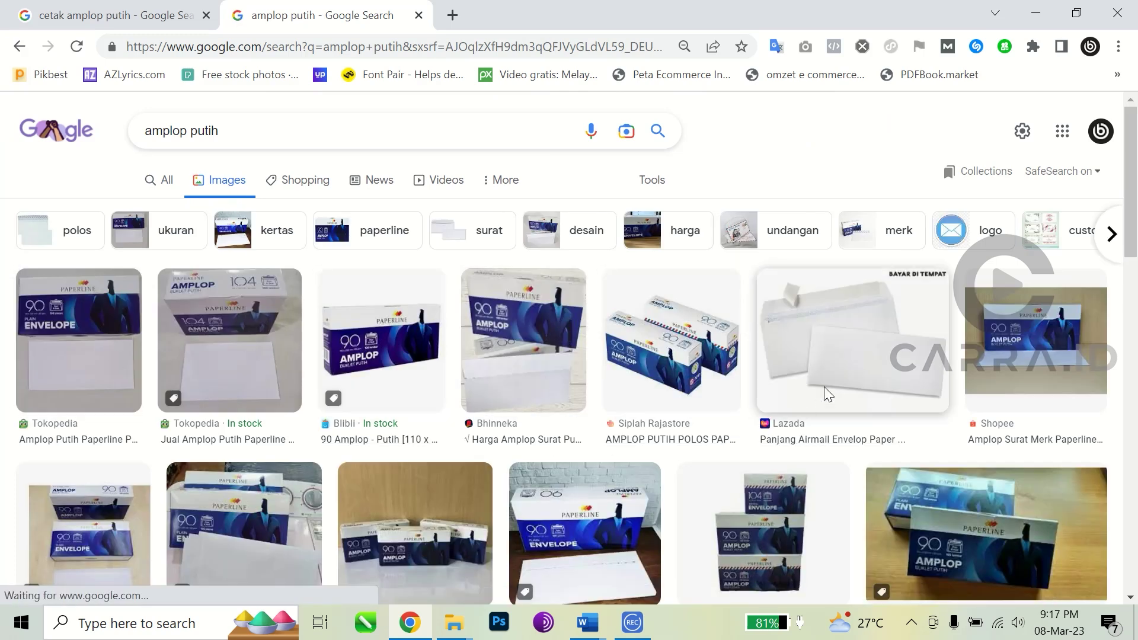
pyautogui.scroll(-4, 399, 403)
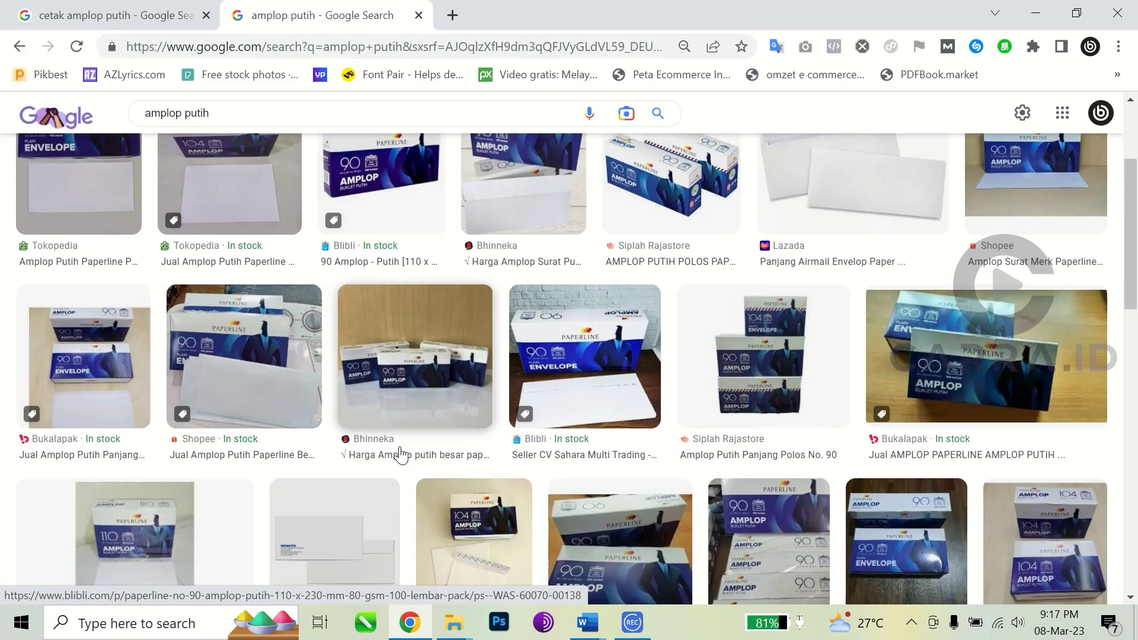
pyautogui.scroll(4, 142, 462)
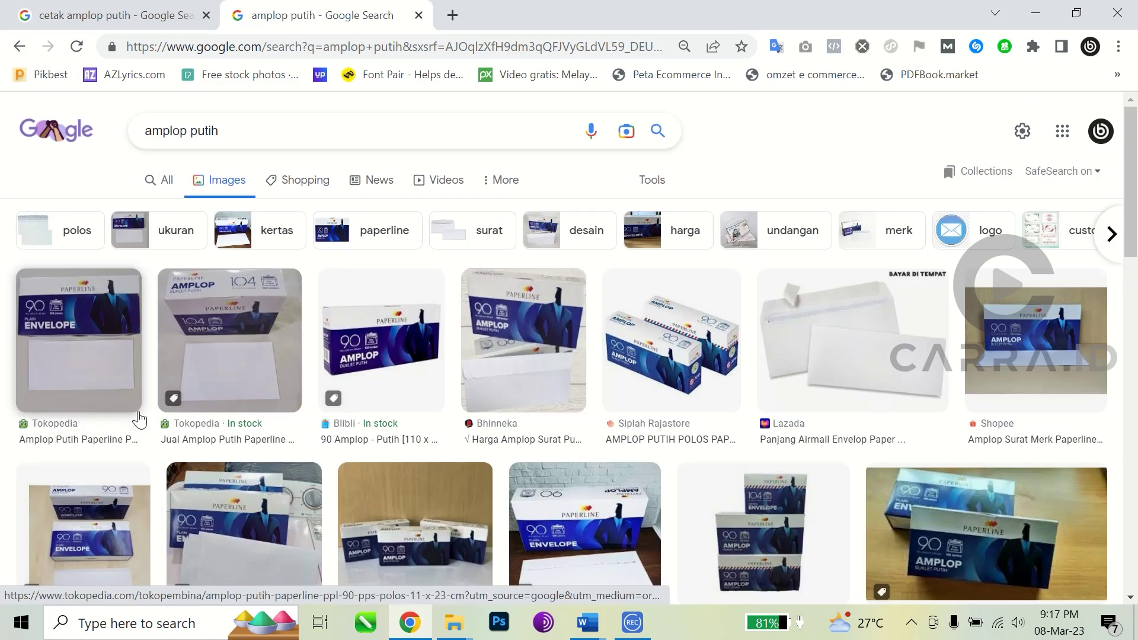
pyautogui.click(96, 363)
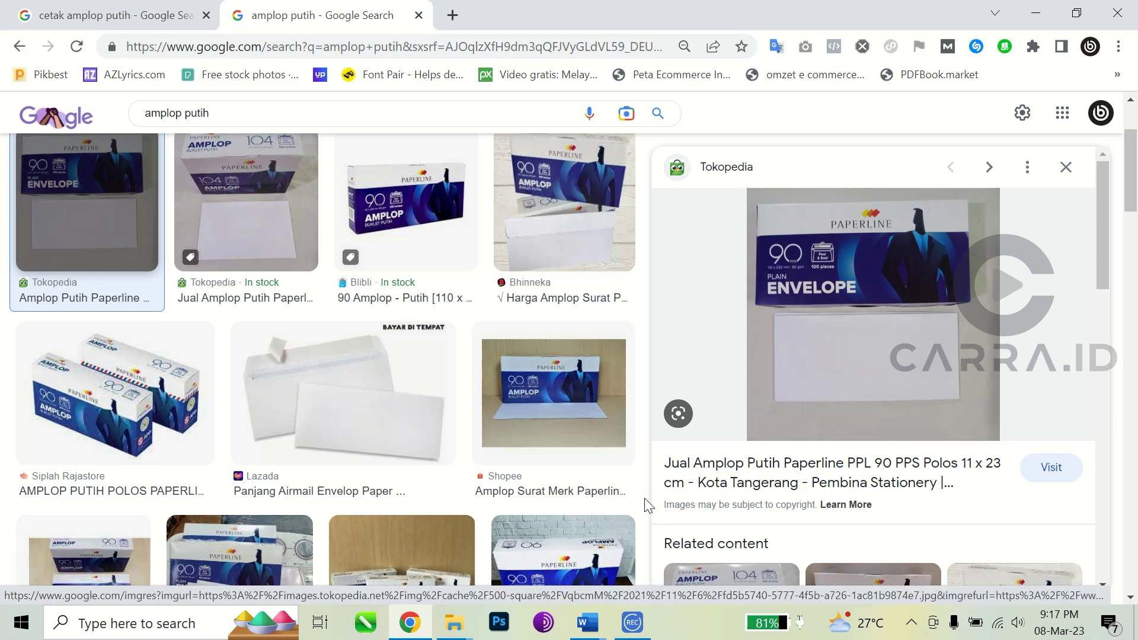
pyautogui.moveTo(588, 622)
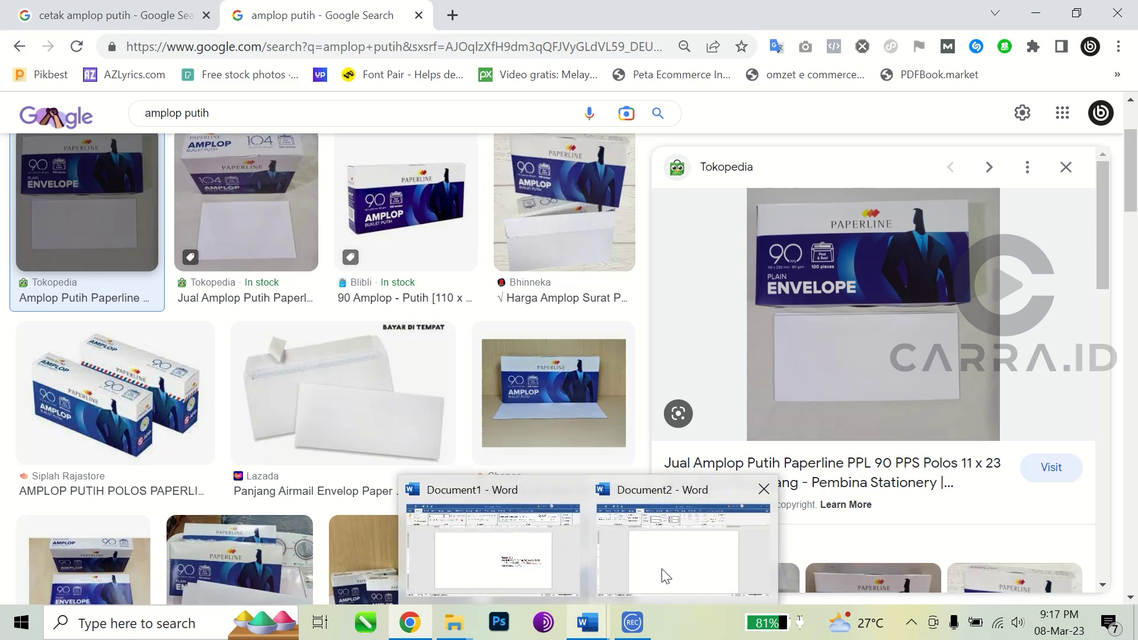
pyautogui.click(662, 575)
# Step: Set landscape orientation with 3 cm top and bottom margins and 1 cm left and right margins
pyautogui.moveTo(541, 158); pyautogui.dragTo(489, 159)
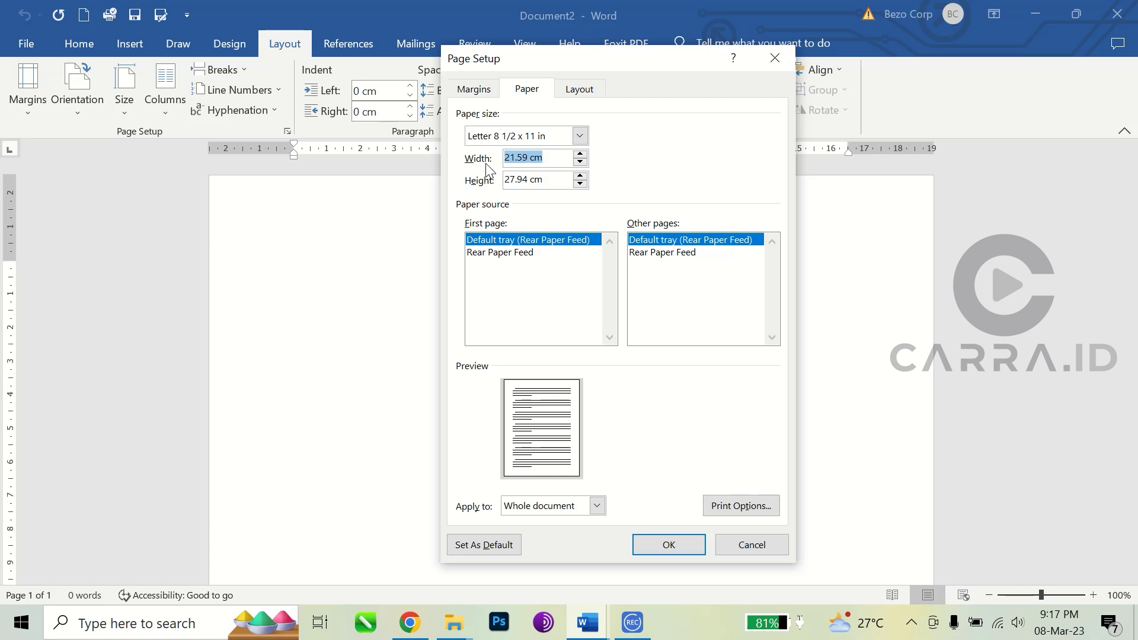
pyautogui.click(477, 90)
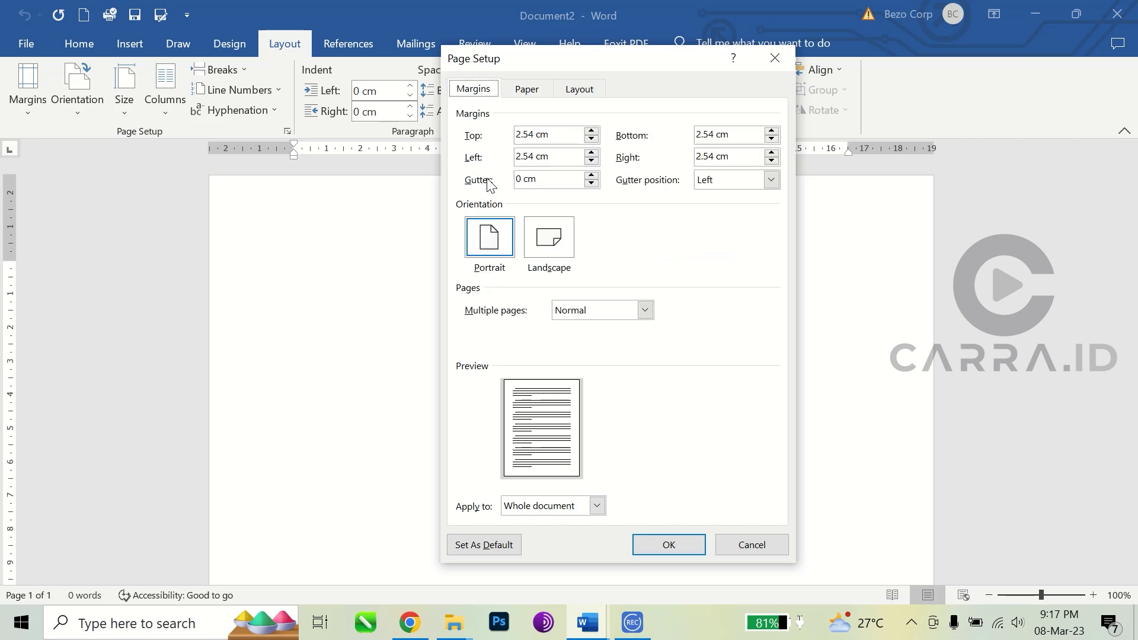
pyautogui.click(560, 249)
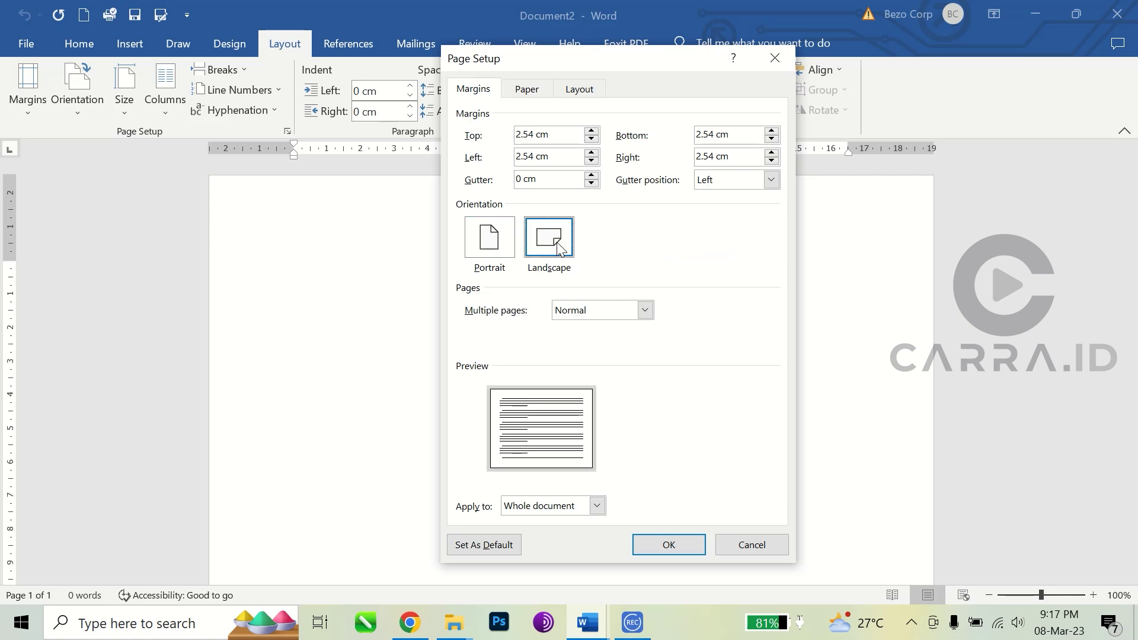
pyautogui.moveTo(566, 135); pyautogui.dragTo(509, 145)
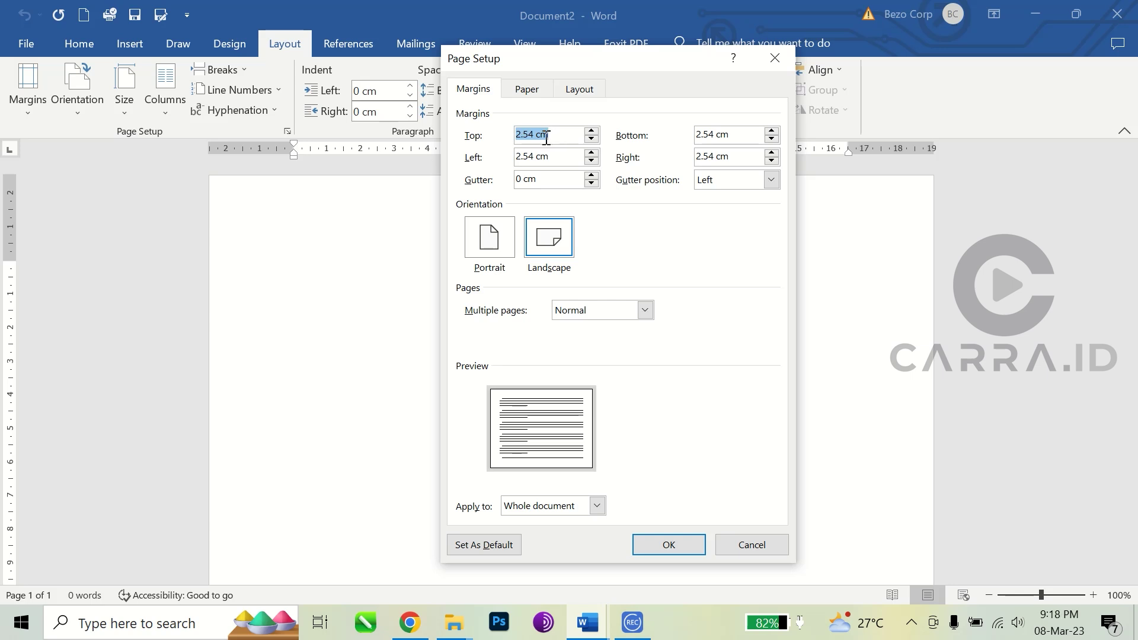
pyautogui.moveTo(546, 137); pyautogui.dragTo(497, 137)
pyautogui.write('3')
pyautogui.moveTo(714, 136); pyautogui.dragTo(685, 135)
pyautogui.write('3')
pyautogui.moveTo(560, 157); pyautogui.dragTo(514, 164)
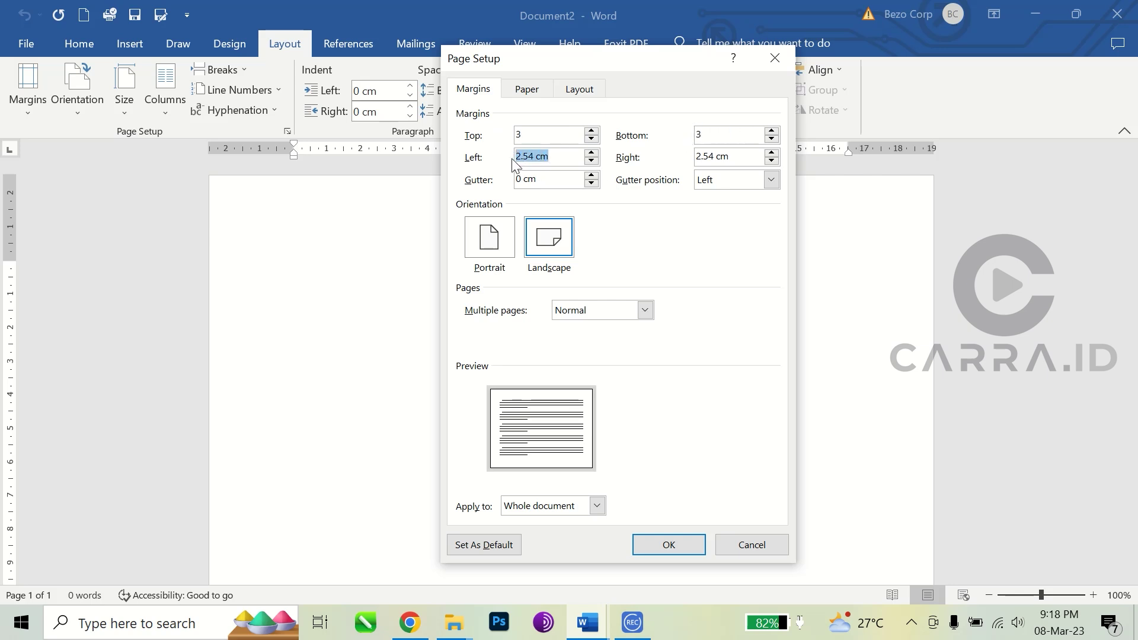
pyautogui.write('1')
pyautogui.moveTo(744, 156); pyautogui.dragTo(685, 160)
pyautogui.write('1')
# Step: Set a custom 23 × 11 cm paper size and apply the page setup
pyautogui.click(530, 92)
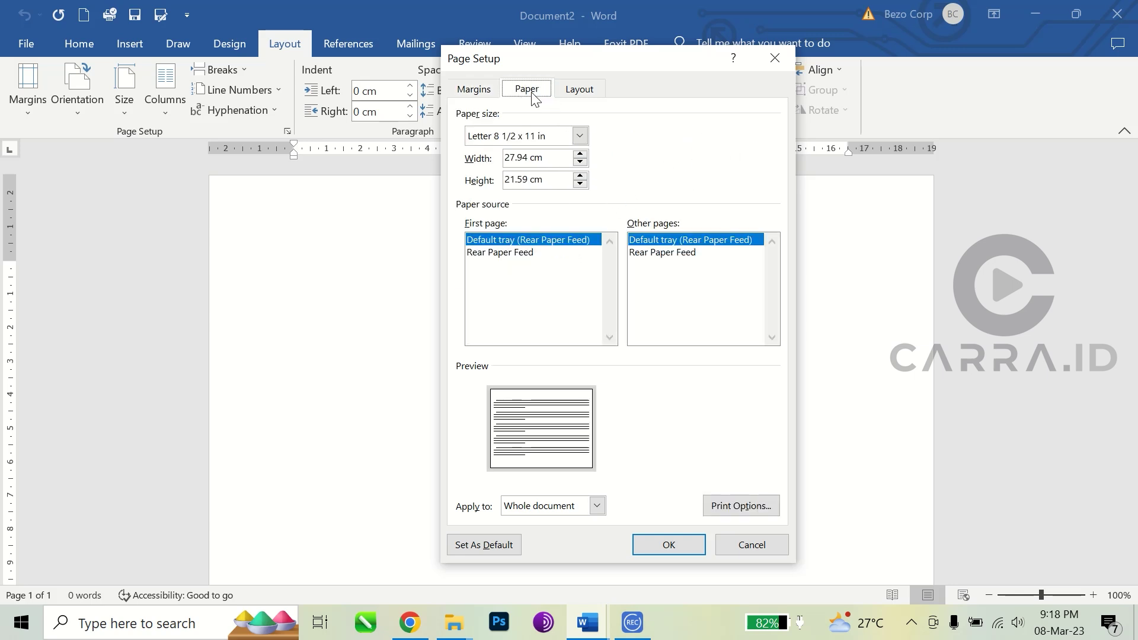
pyautogui.doubleClick(546, 157)
pyautogui.write('23')
pyautogui.press('Tab')
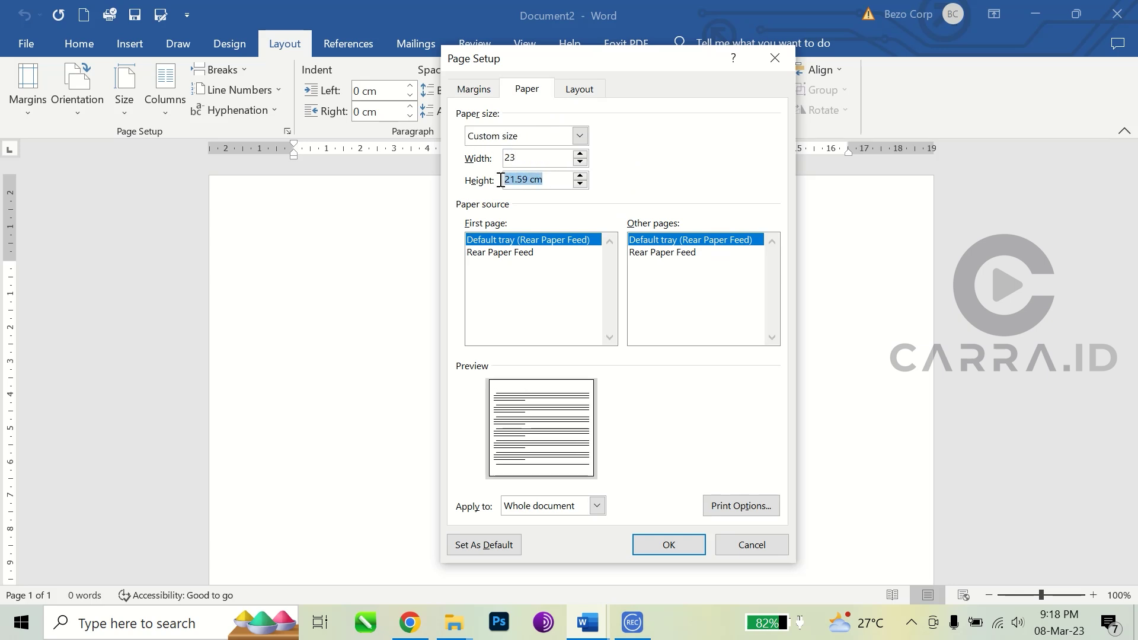
pyautogui.write('11')
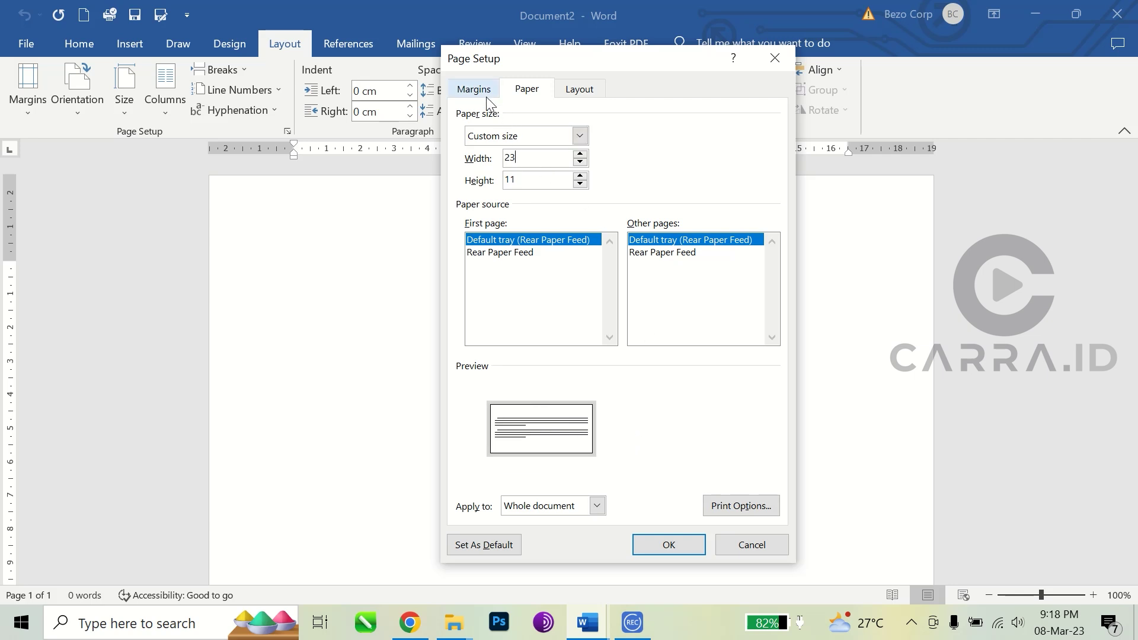
pyautogui.click(668, 545)
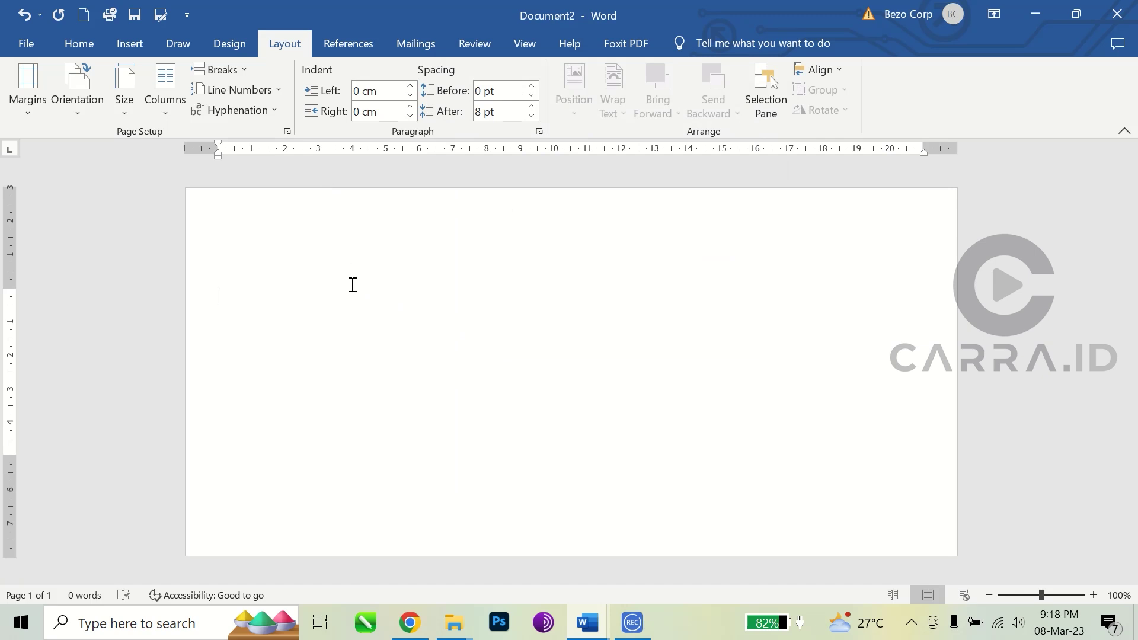
# Step: Set the font to Arial at 12 pt
pyautogui.click(91, 43)
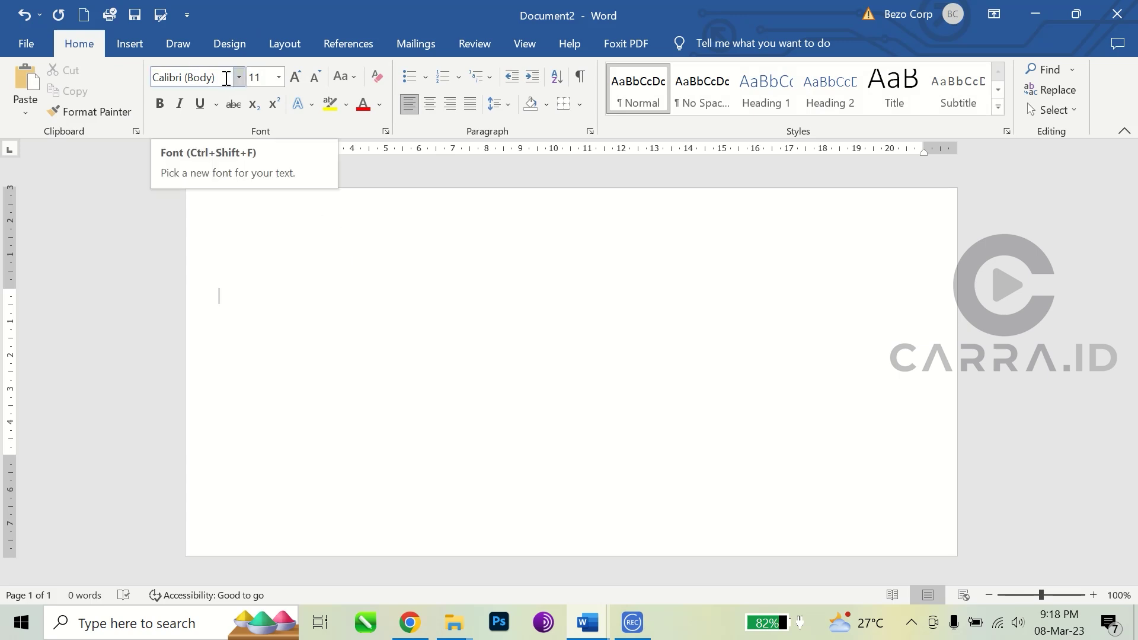
pyautogui.click(224, 77)
pyautogui.write('Arial')
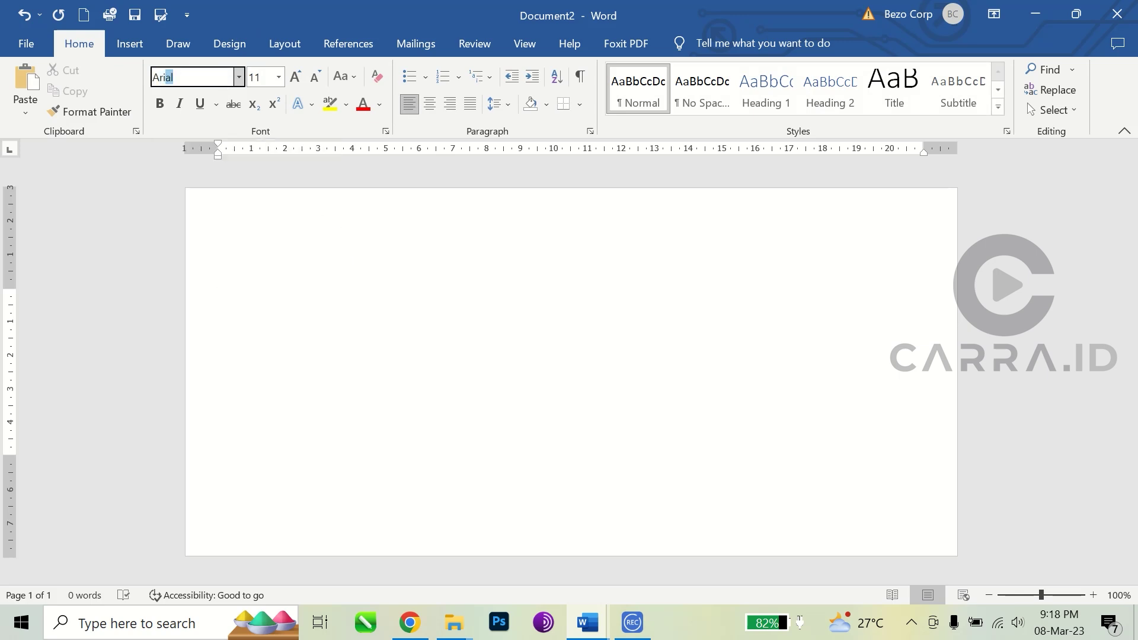
pyautogui.press('Return')
pyautogui.click(264, 78)
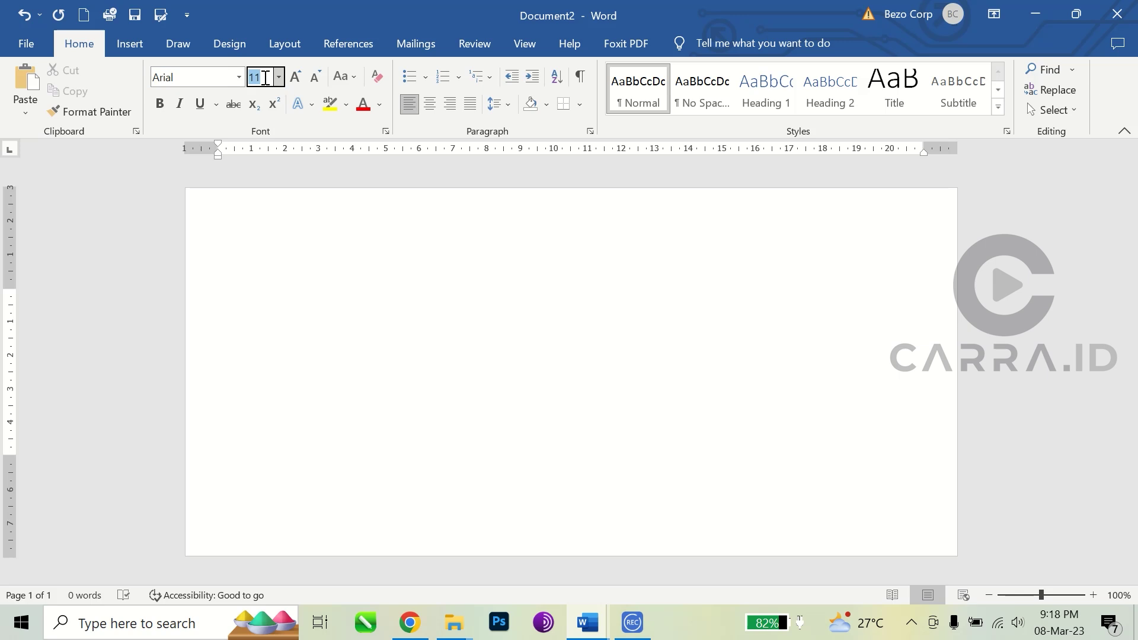
pyautogui.write('12')
pyautogui.press('Return')
# Step: Change paragraph Spacing After from 8 pt to 0 pt on the Layout tab
pyautogui.click(289, 44)
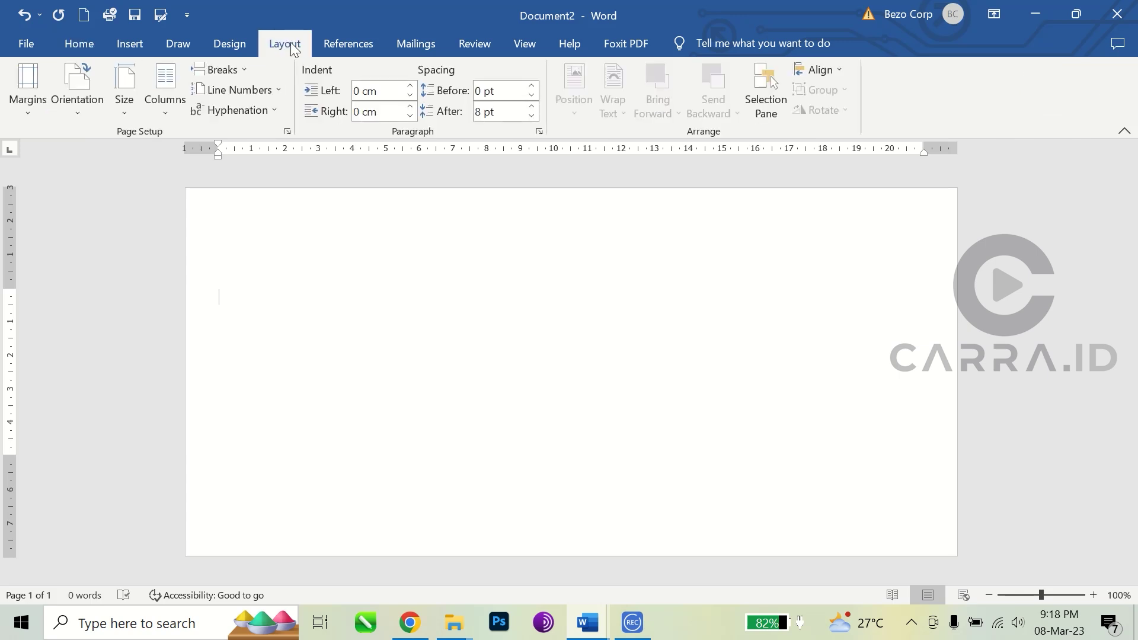
pyautogui.click(510, 113)
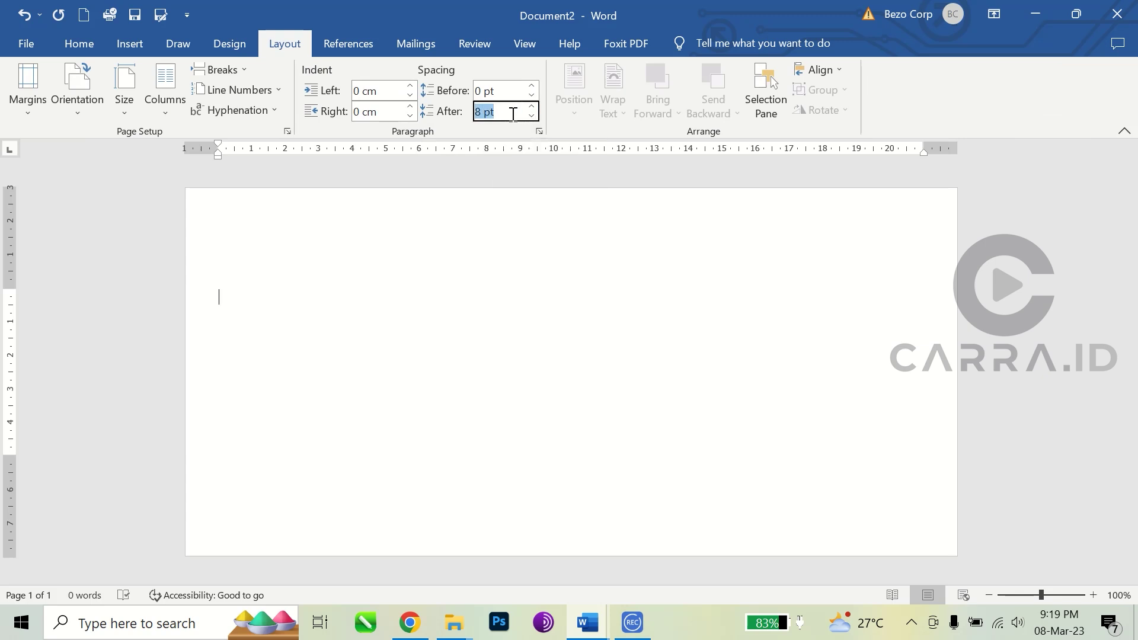
pyautogui.write('0')
pyautogui.press('Return')
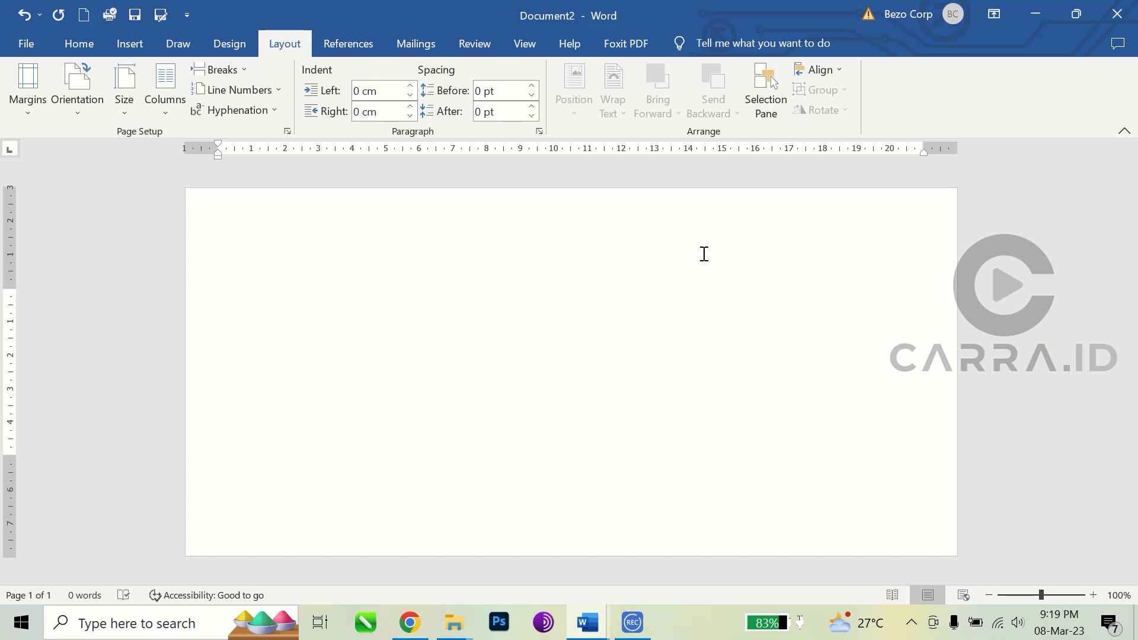
pyautogui.click(597, 629)
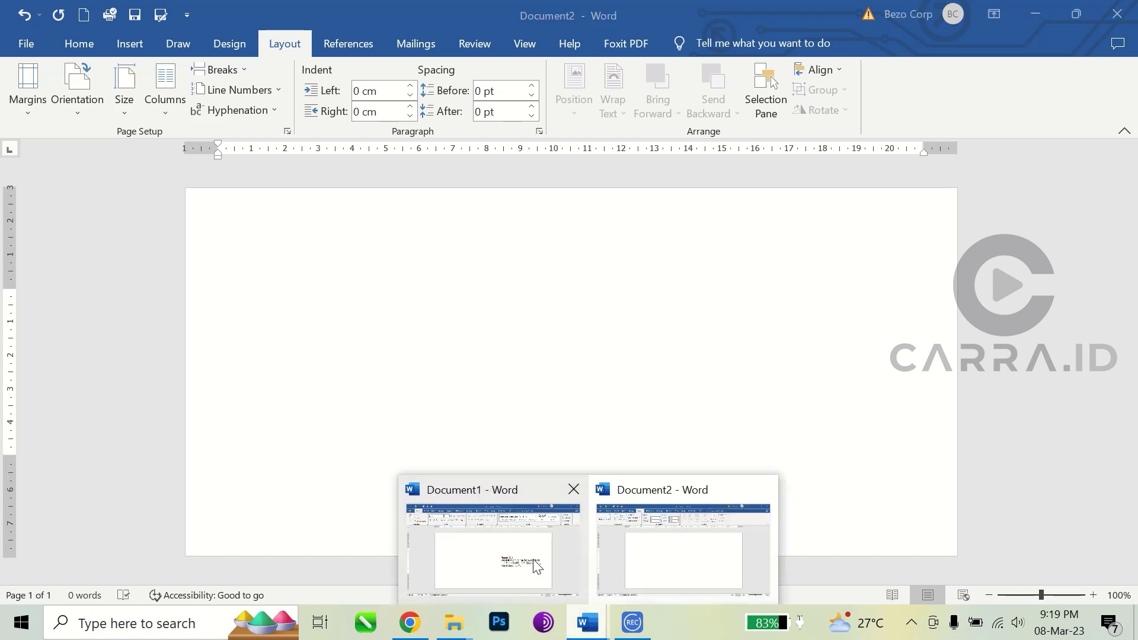
pyautogui.click(538, 567)
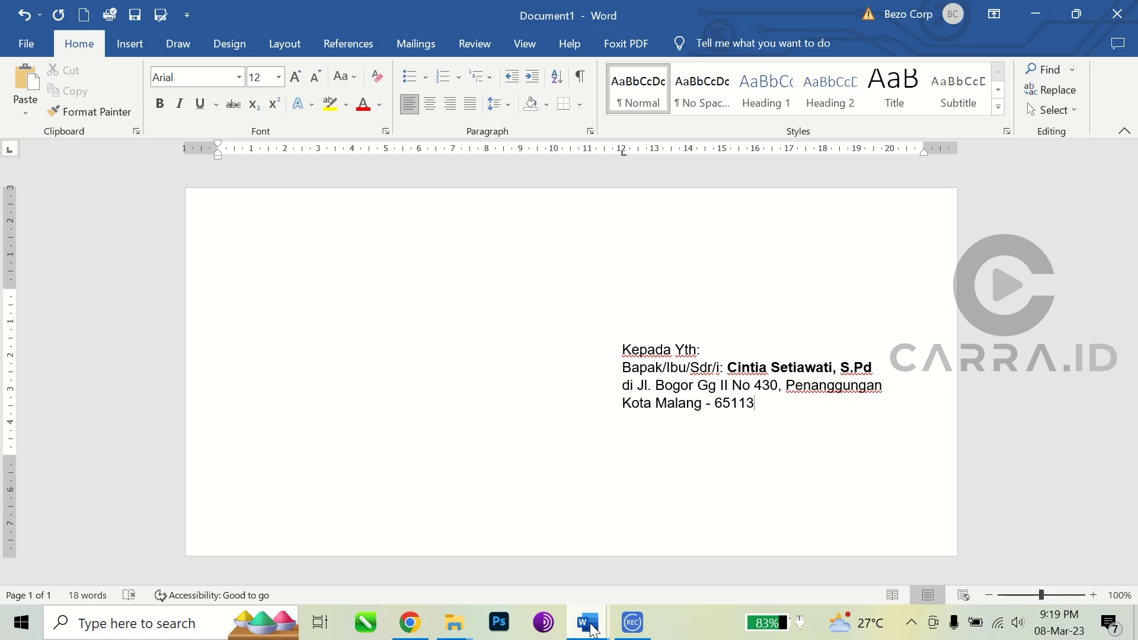
pyautogui.moveTo(593, 629)
pyautogui.click(666, 556)
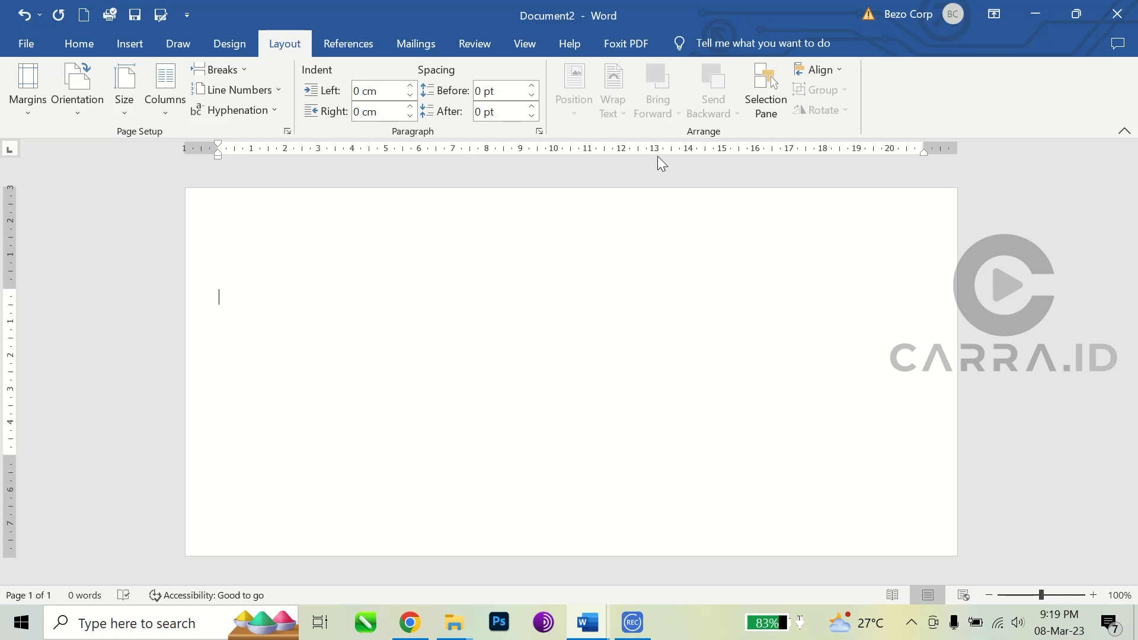
pyautogui.click(621, 150)
pyautogui.doubleClick(627, 301)
pyautogui.moveTo(624, 154); pyautogui.dragTo(656, 314)
pyautogui.press('Tab')
pyautogui.doubleClick(304, 299)
pyautogui.press('Tab')
pyautogui.press('Tab')
pyautogui.press('Tab')
pyautogui.press('BackSpace')
pyautogui.press('BackSpace')
pyautogui.press('BackSpace')
# Step: Add a 12 cm tab stop, then type 'Kepada Yth:' and the recipient's name and title
pyautogui.click(622, 150)
pyautogui.press('Tab')
pyautogui.write('Kepada ')
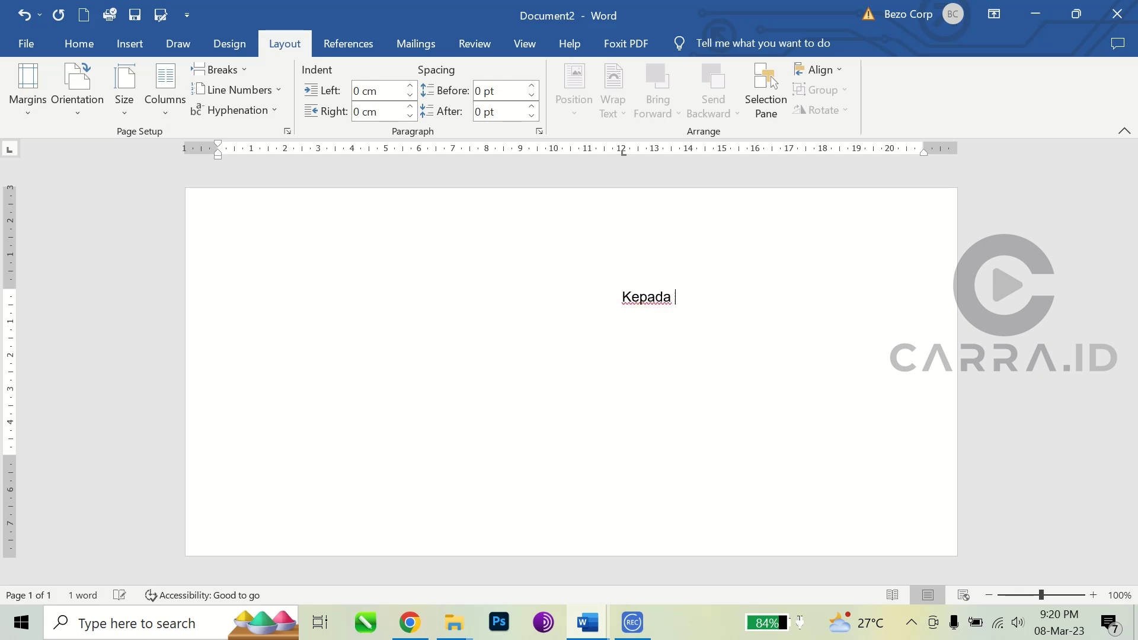
pyautogui.write('Yth:')
pyautogui.press('Return')
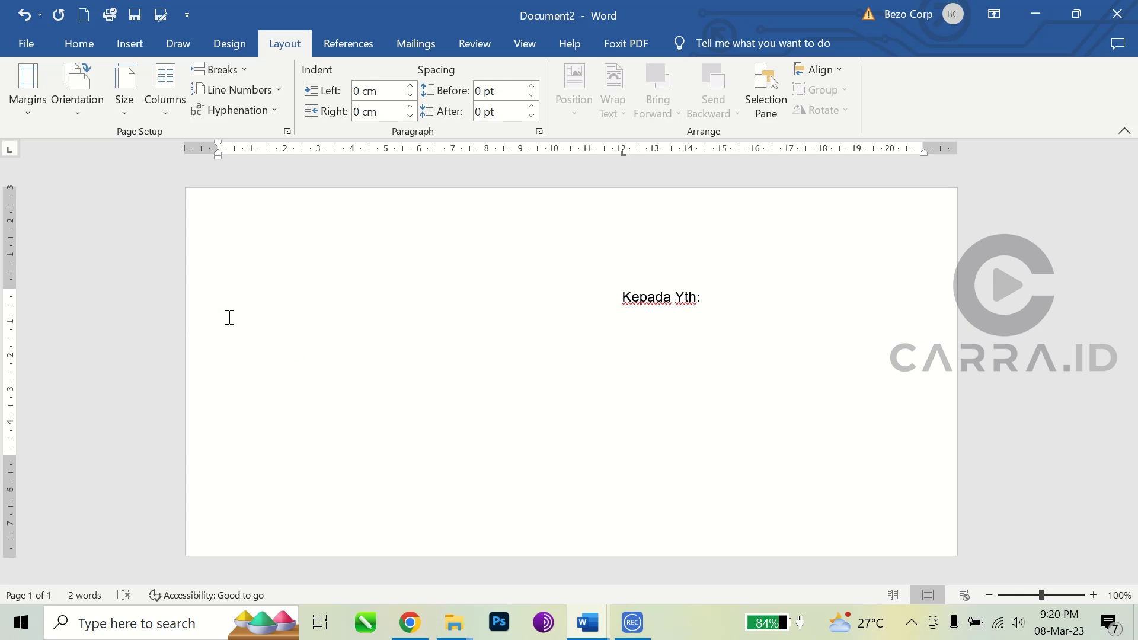
pyautogui.press('Tab')
pyautogui.write('Bapak/Ibu/Sd')
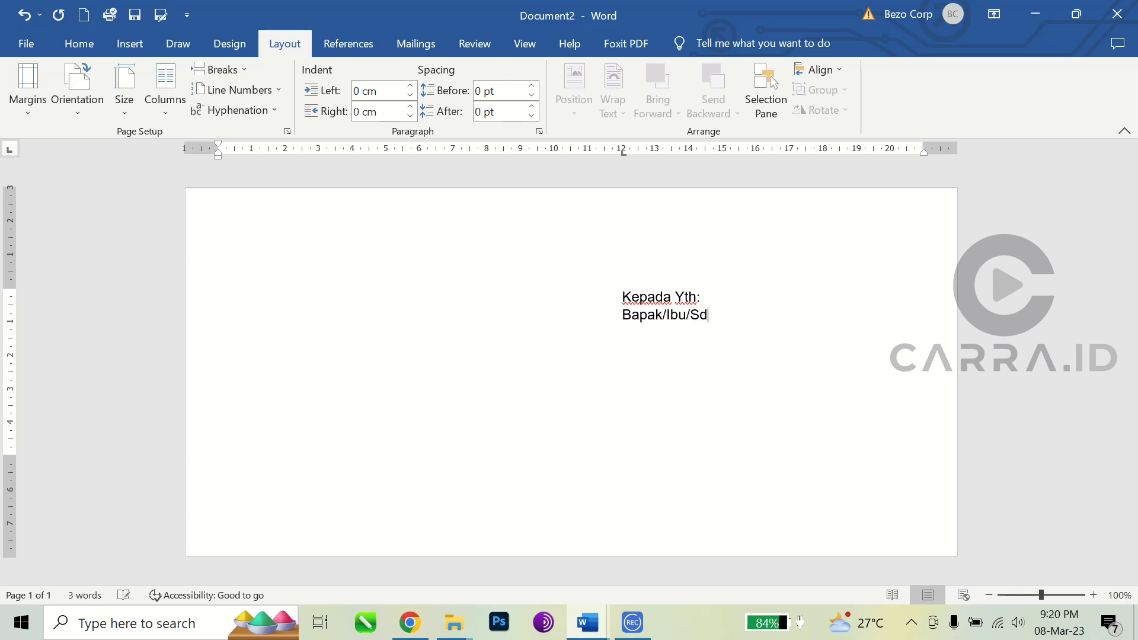
pyautogui.write('r/i: CIntia')
pyautogui.press('BackSpace')
pyautogui.press('BackSpace')
pyautogui.press('BackSpace')
pyautogui.press('BackSpace')
pyautogui.press('BackSpace')
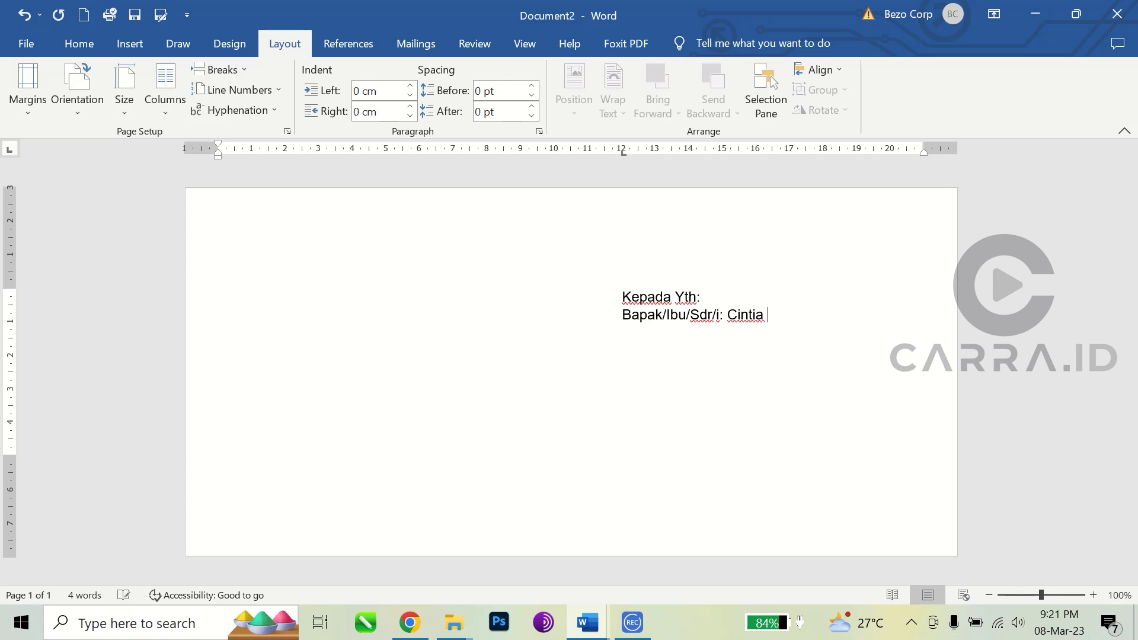
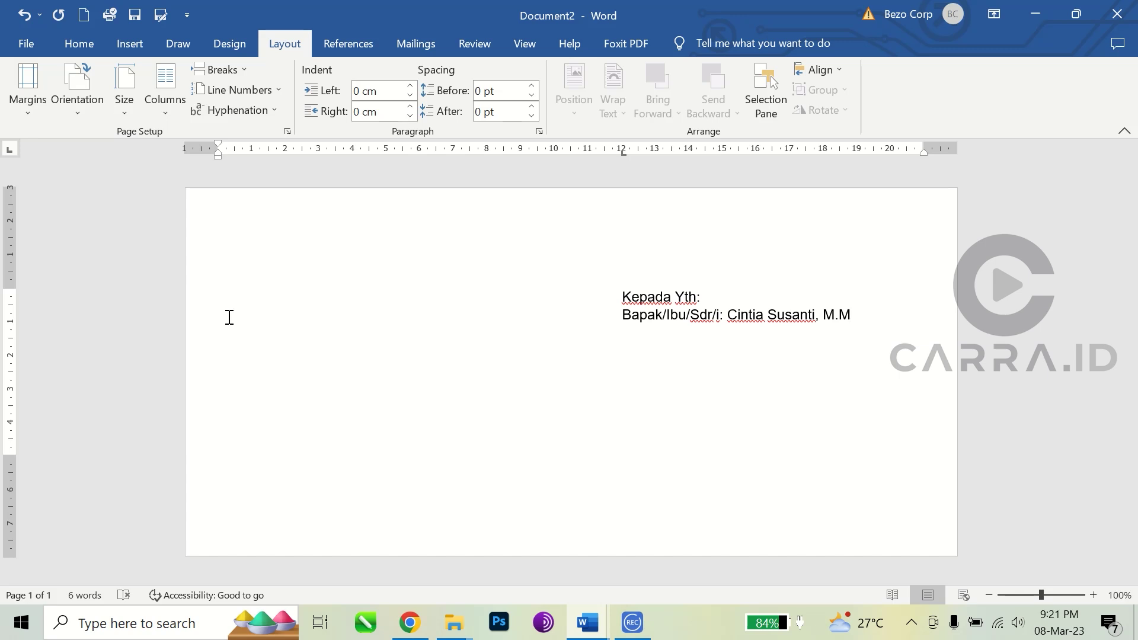
# Step: Type the recipient's street address and city with postal code on two more lines
pyautogui.press('Return')
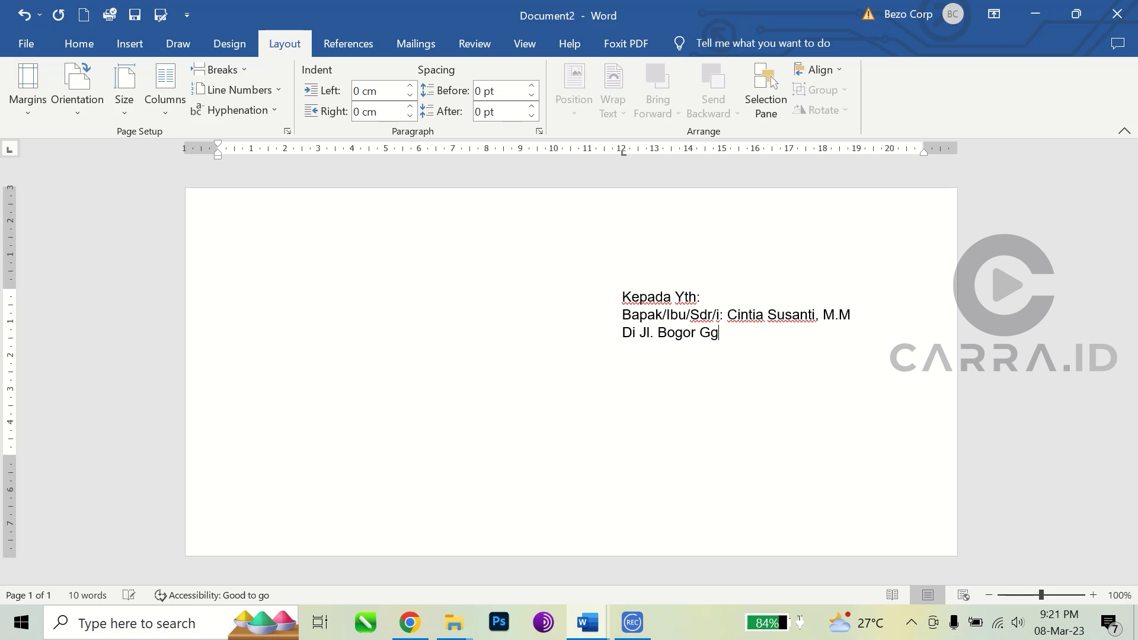
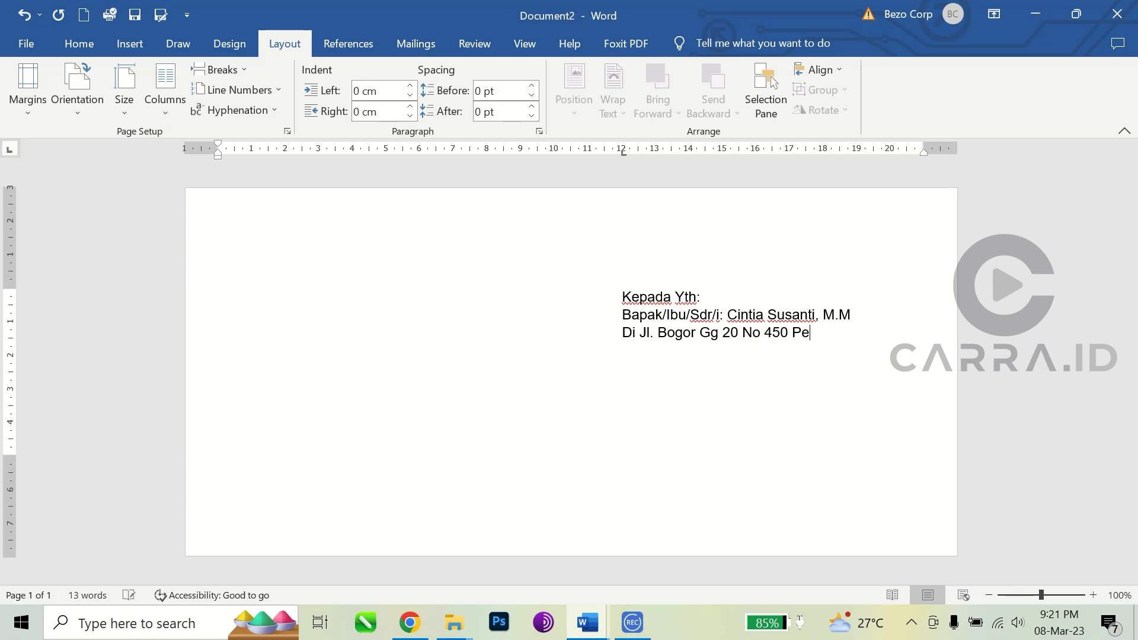
pyautogui.press('Return')
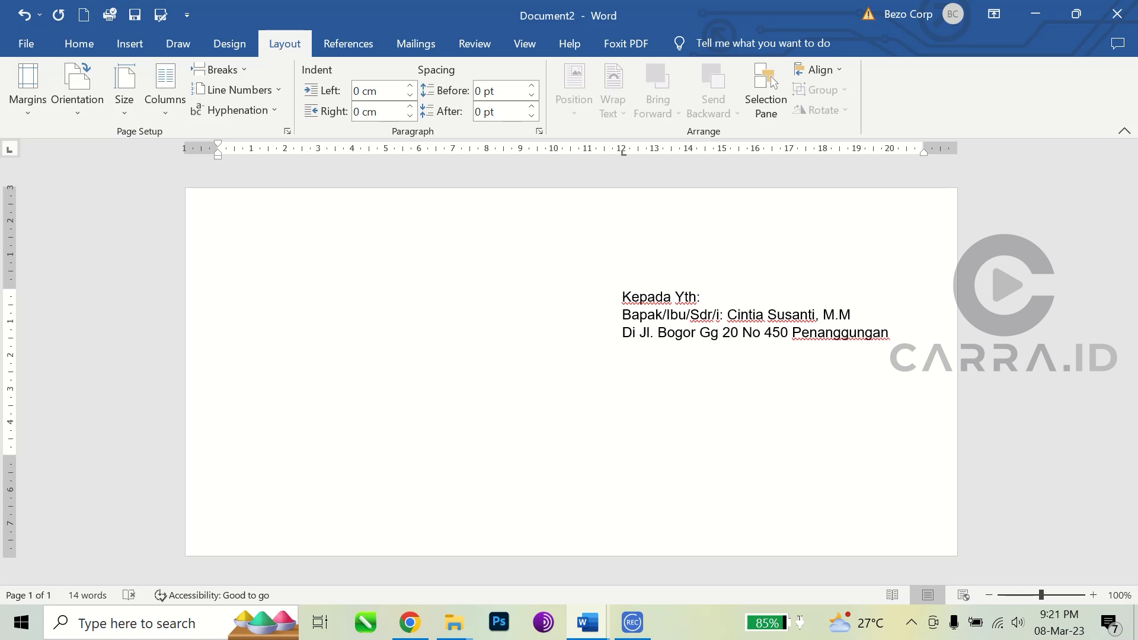
pyautogui.write('Kota Malang 65113')
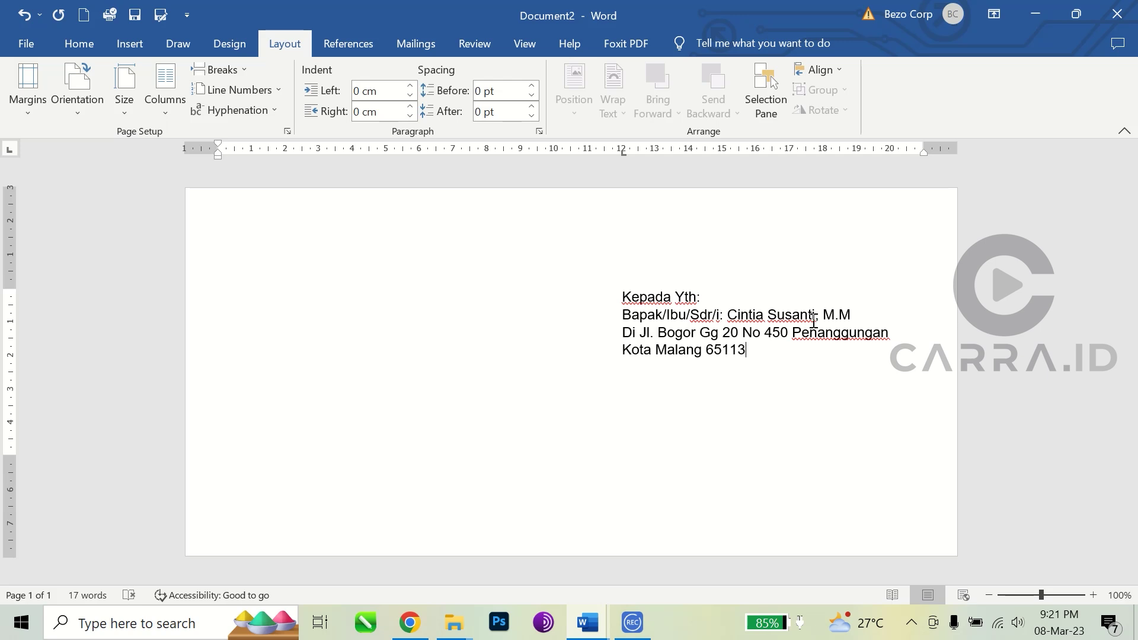
# Step: Bold the recipient's name and title on the second address line
pyautogui.moveTo(859, 317); pyautogui.dragTo(728, 315)
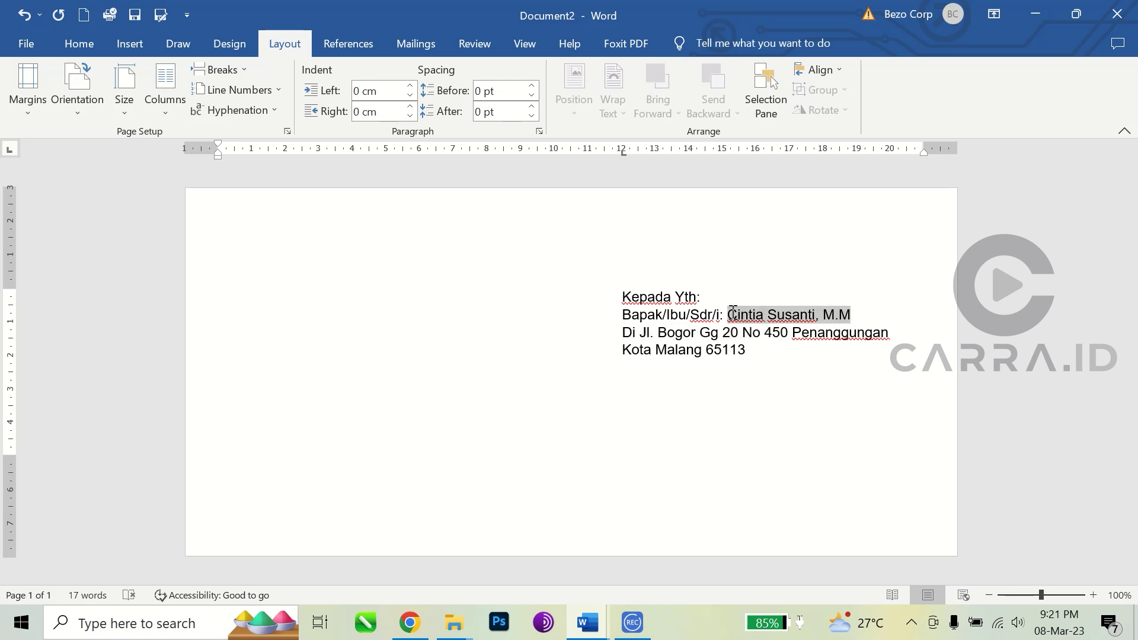
pyautogui.click(78, 44)
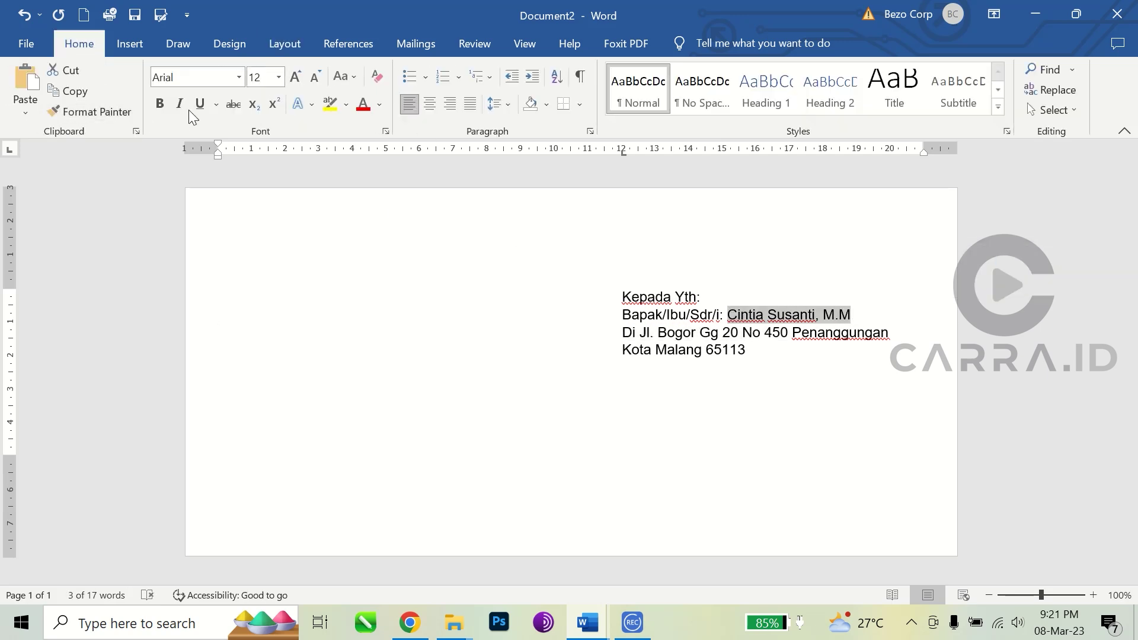
pyautogui.click(160, 105)
pyautogui.click(759, 350)
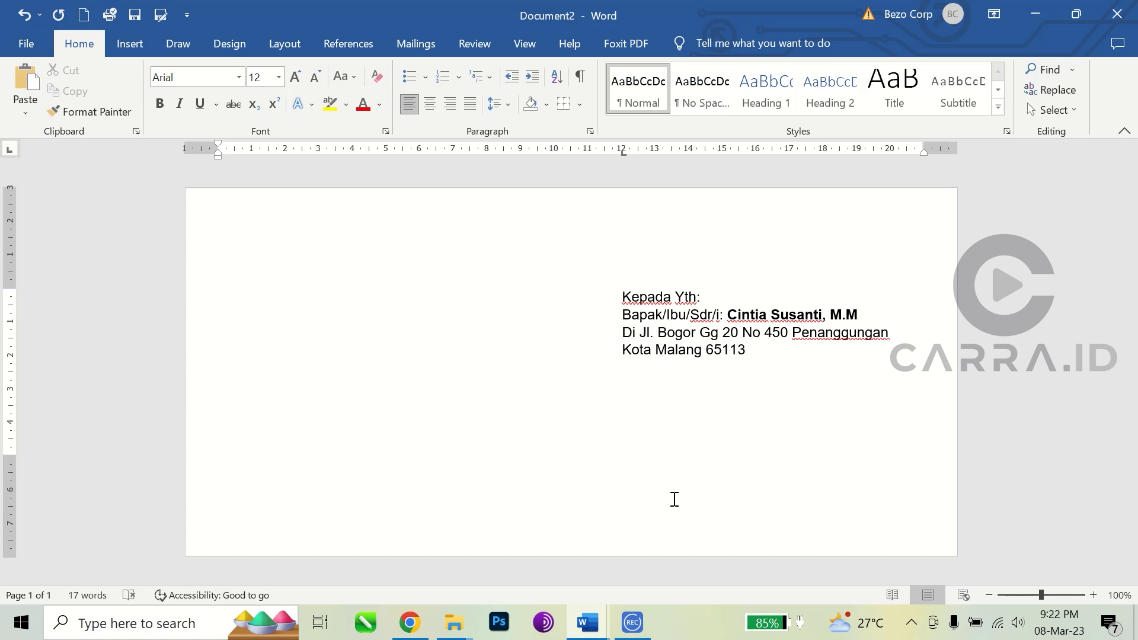
pyautogui.click(621, 296)
# Step: Insert three blank lines above 'Kepada Yth:', keeping it aligned at the 12 cm tab stop
pyautogui.press('Return')
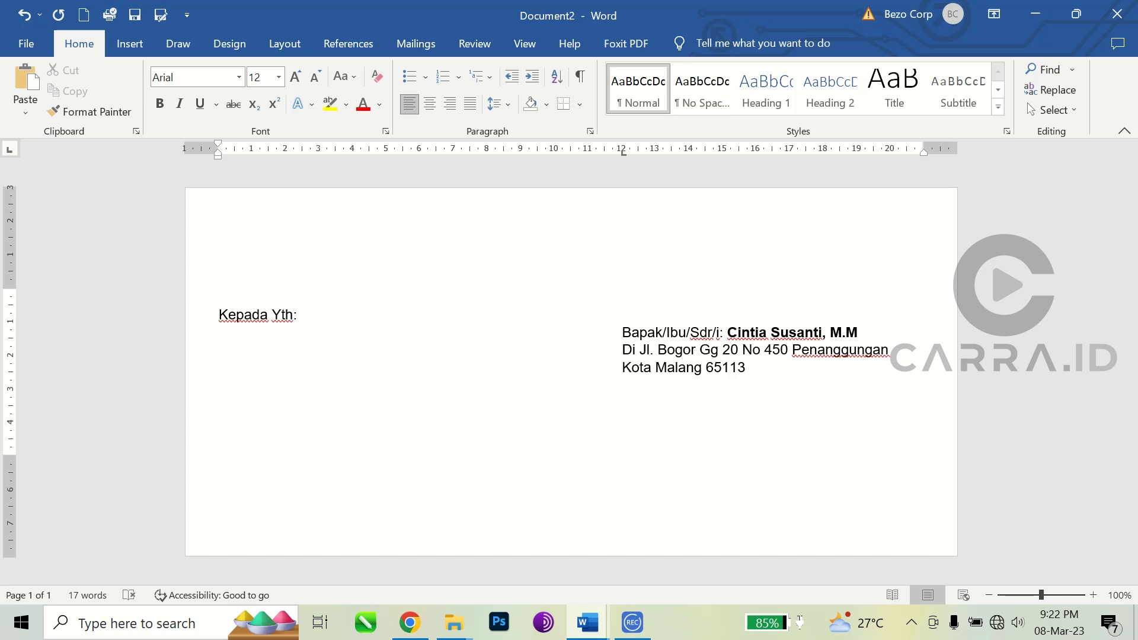
pyautogui.press('Tab')
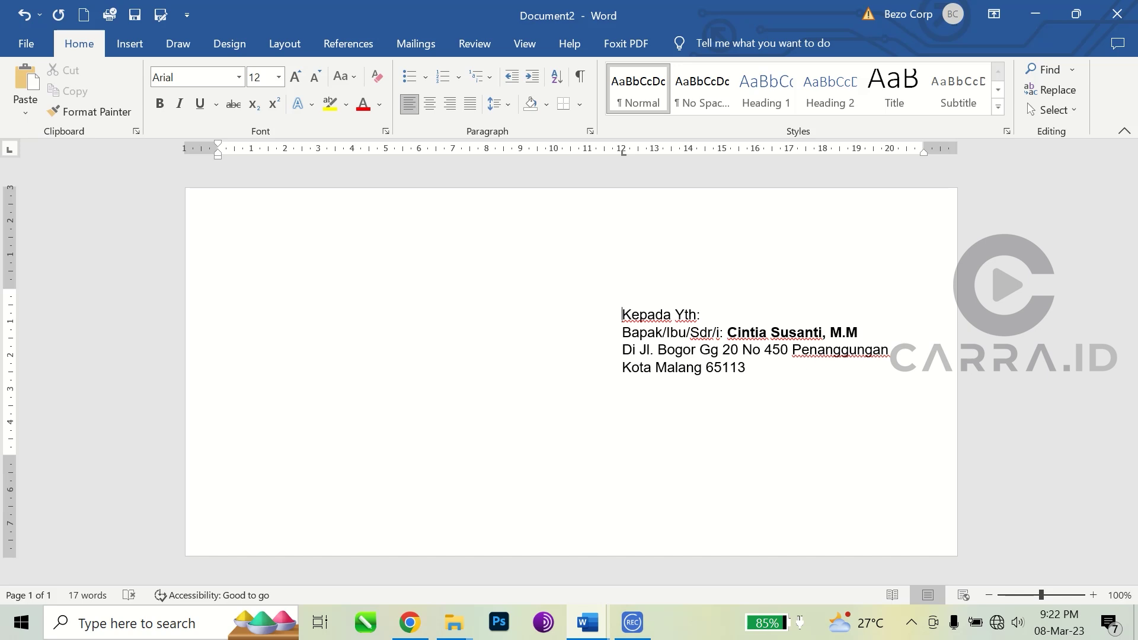
pyautogui.press('Return')
pyautogui.press('Tab')
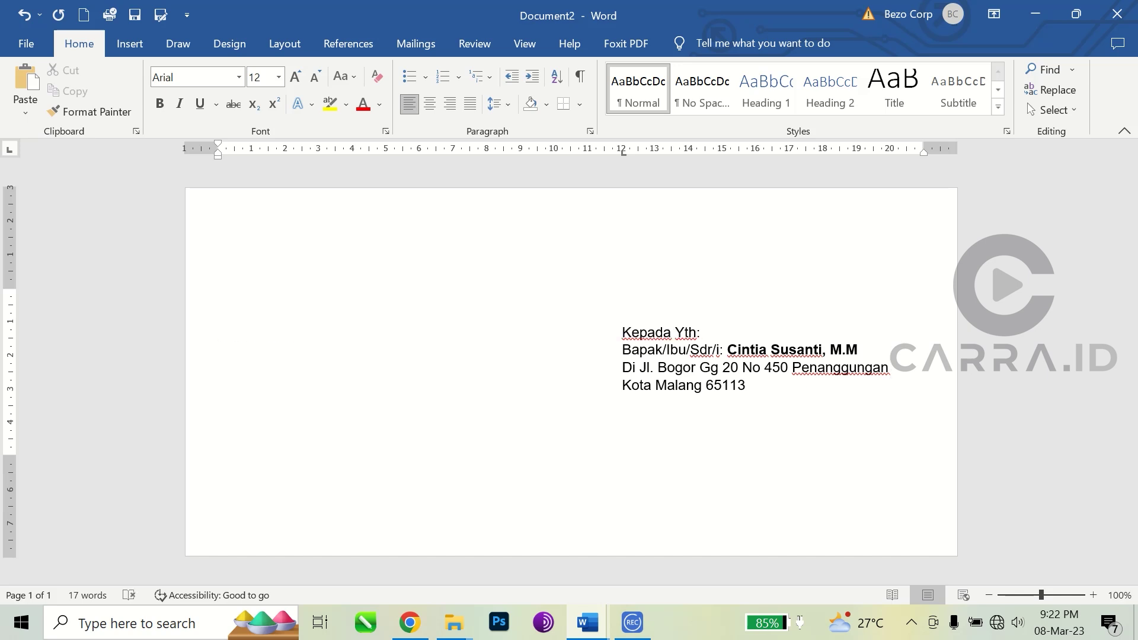
pyautogui.press('Return')
pyautogui.press('Tab')
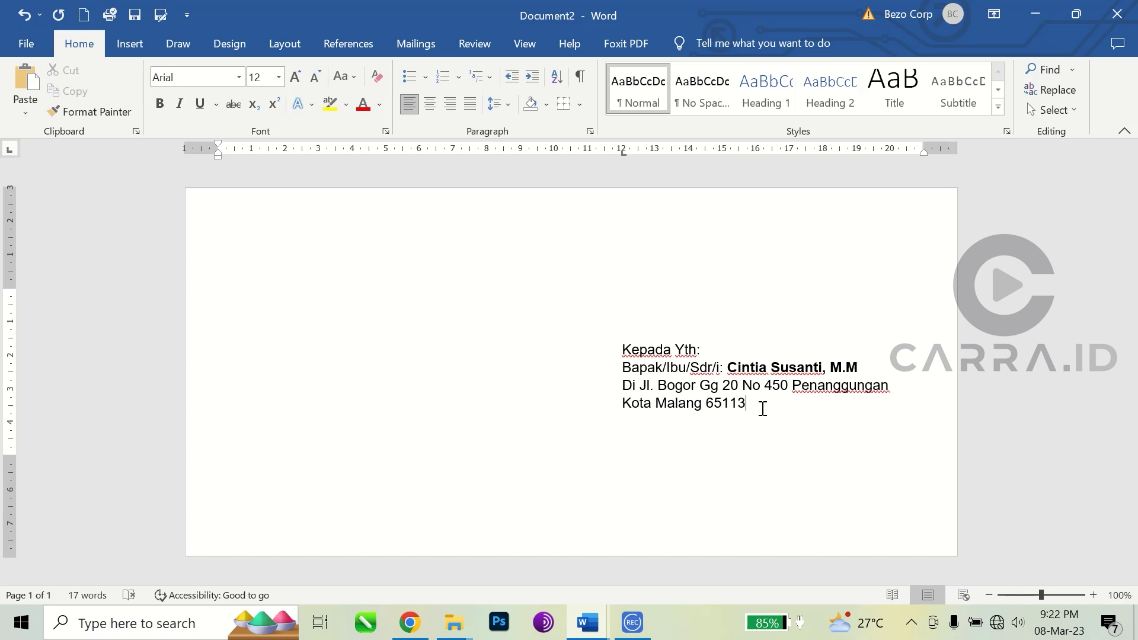
pyautogui.hotkey('ctrl', 'a')
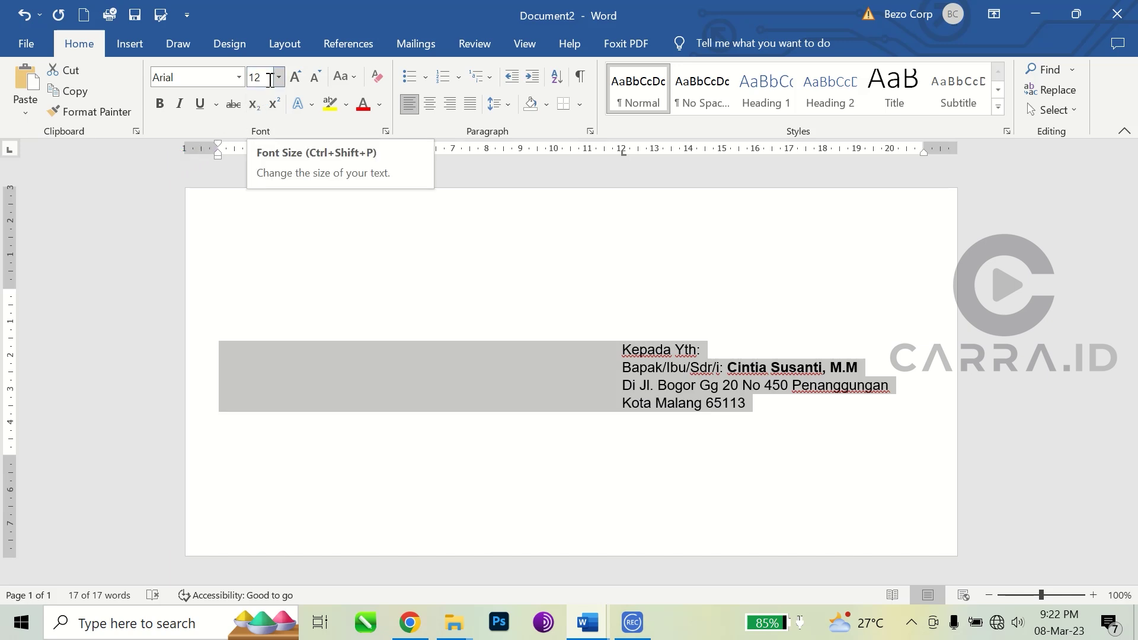
# Step: Enlarge the address text to 14 pt and shift its tab stop left to about 11 cm
pyautogui.click(762, 403)
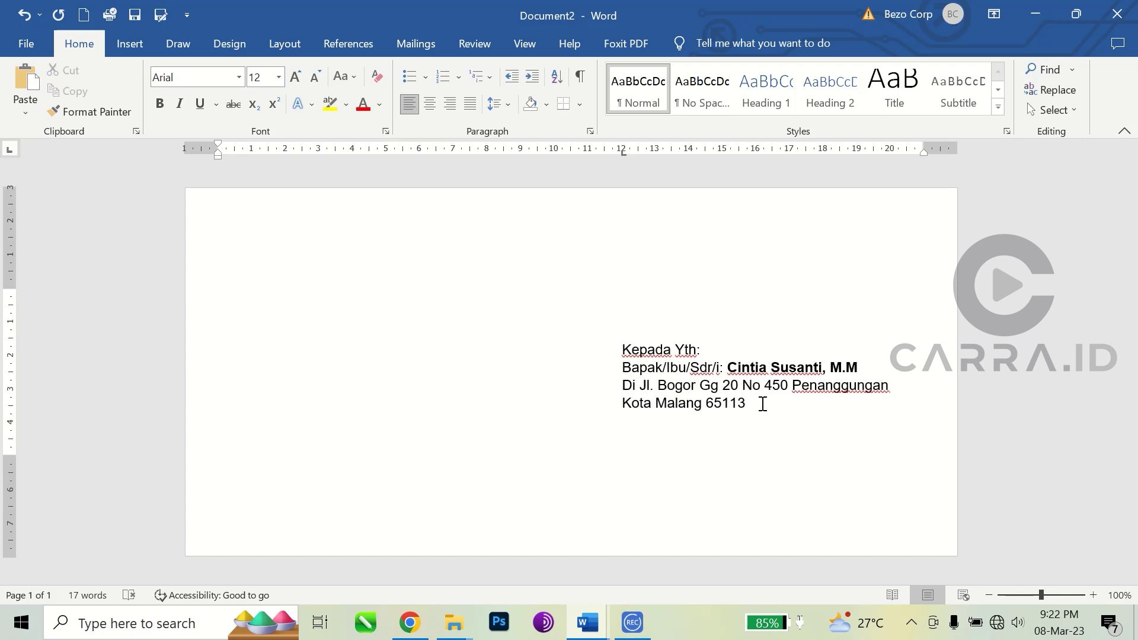
pyautogui.moveTo(763, 404); pyautogui.dragTo(246, 354)
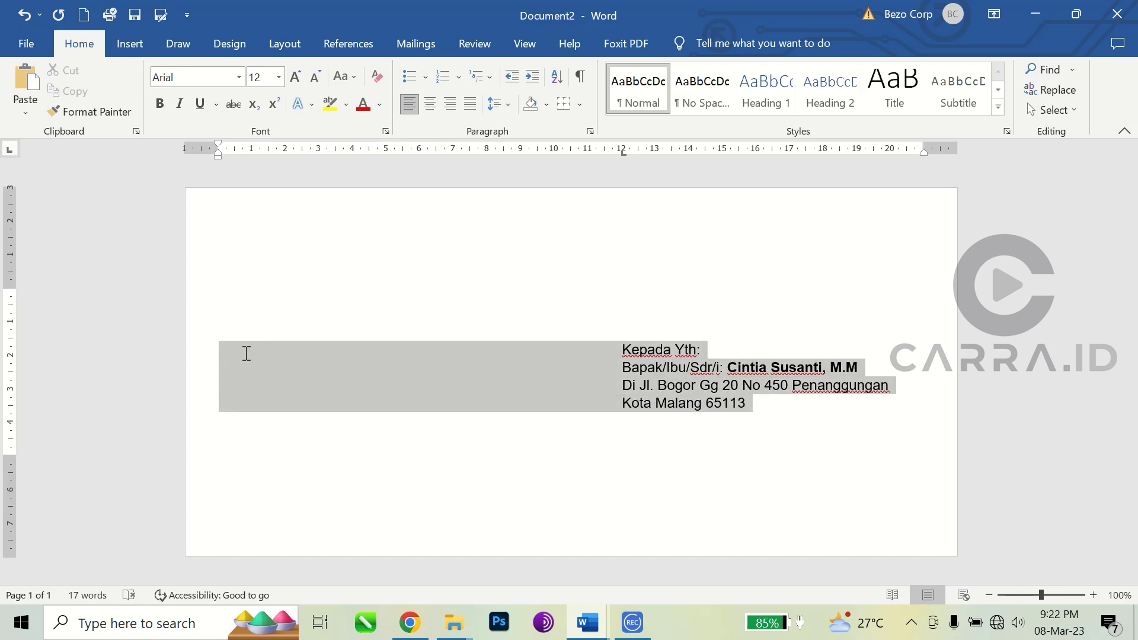
pyautogui.click(297, 78)
pyautogui.click(297, 78)
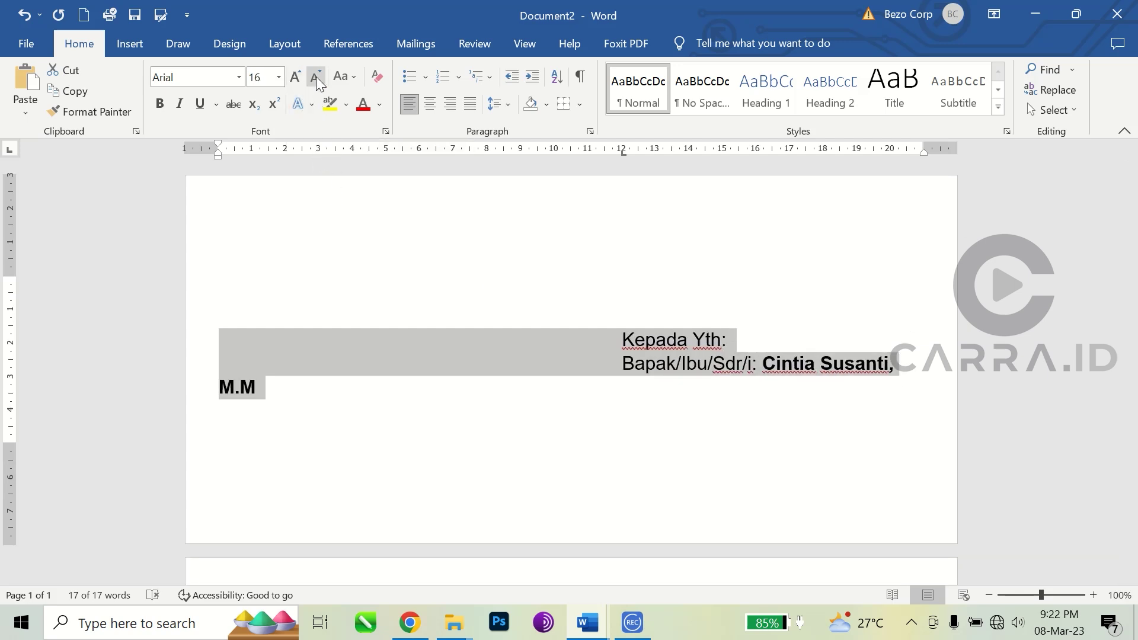
pyautogui.click(316, 84)
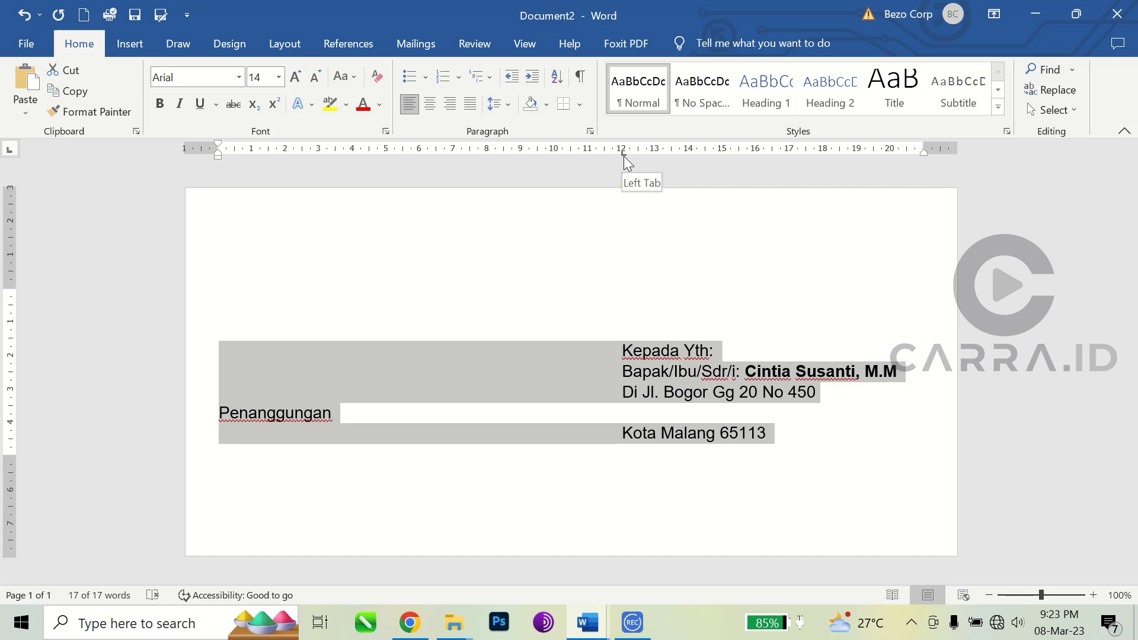
pyautogui.moveTo(623, 156); pyautogui.dragTo(588, 155)
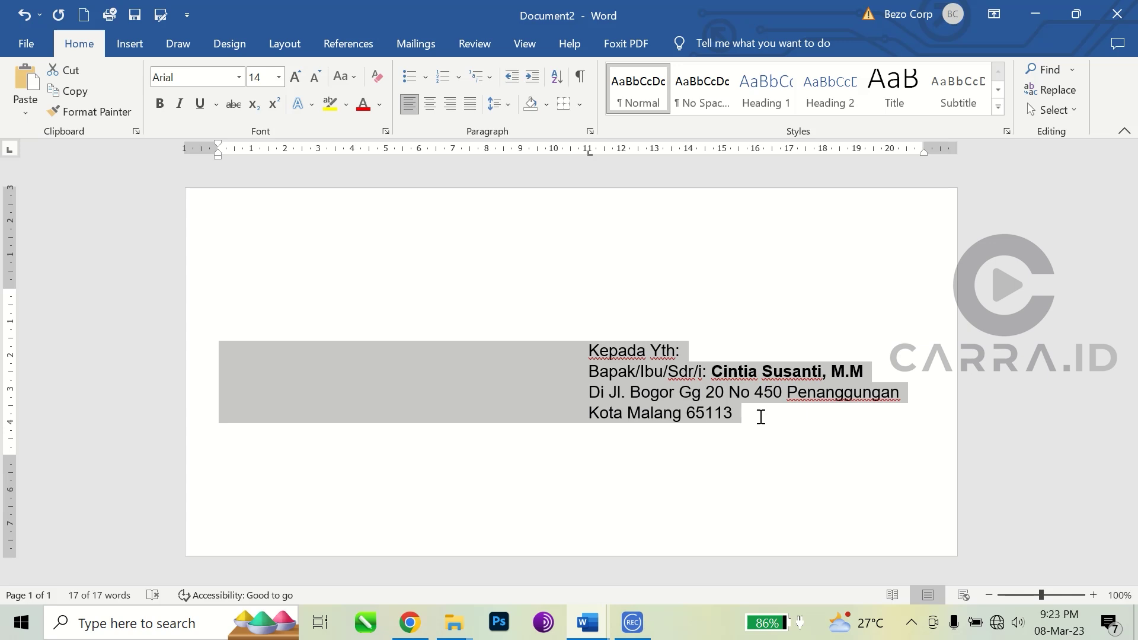
# Step: Reselect the four address lines and reduce their text to 12 pt
pyautogui.moveTo(761, 417); pyautogui.dragTo(254, 357)
pyautogui.click(758, 417)
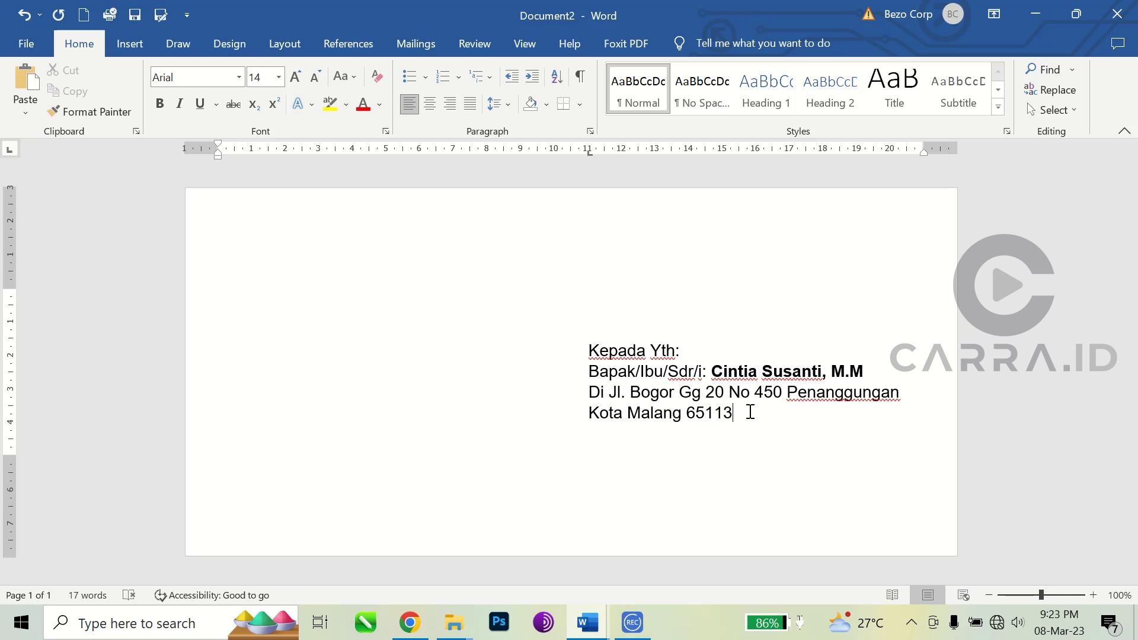
pyautogui.moveTo(757, 415); pyautogui.dragTo(209, 343)
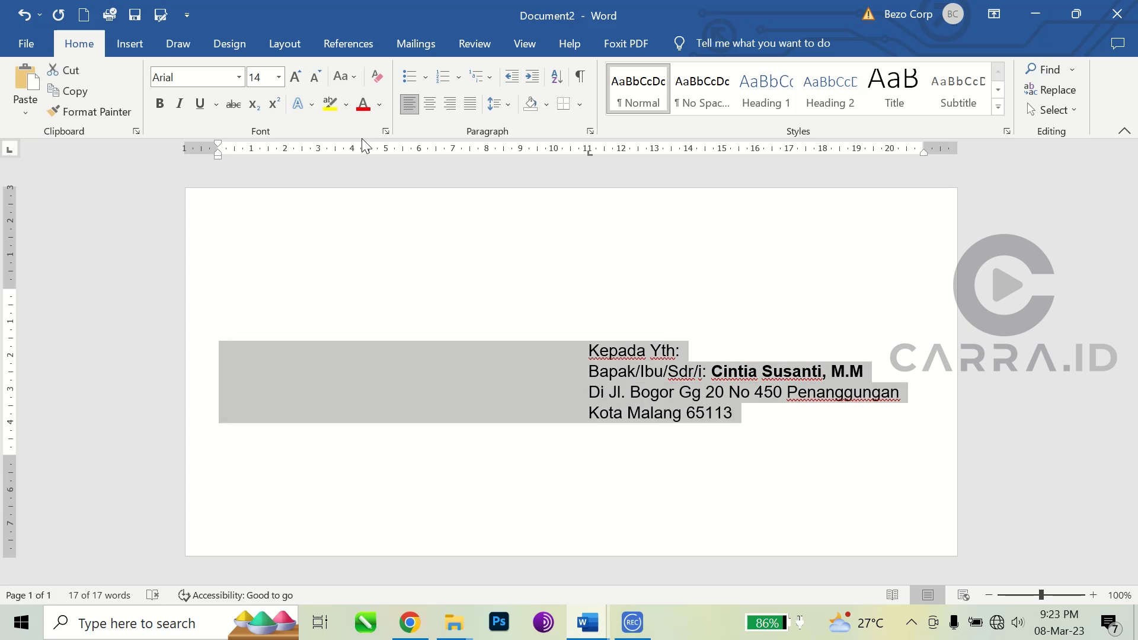
pyautogui.click(317, 77)
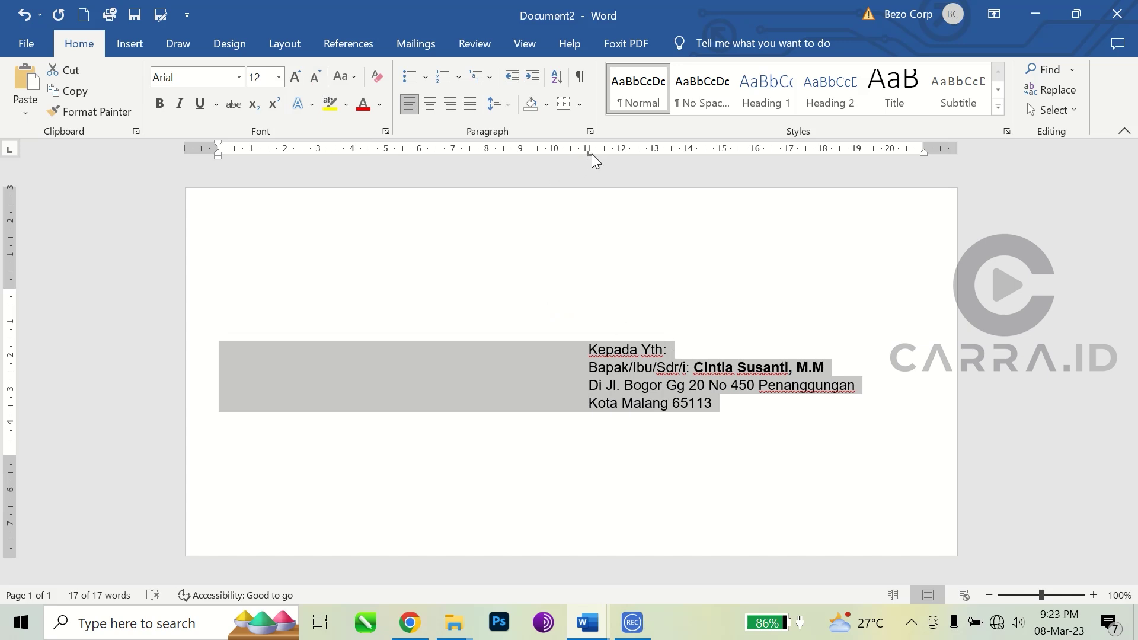
# Step: Move the address block's left indent right so it starts at about 12 cm
pyautogui.moveTo(589, 153)
pyautogui.mouseDown()
pyautogui.moveTo(623, 155)
pyautogui.moveTo(614, 157)
pyautogui.mouseUp()
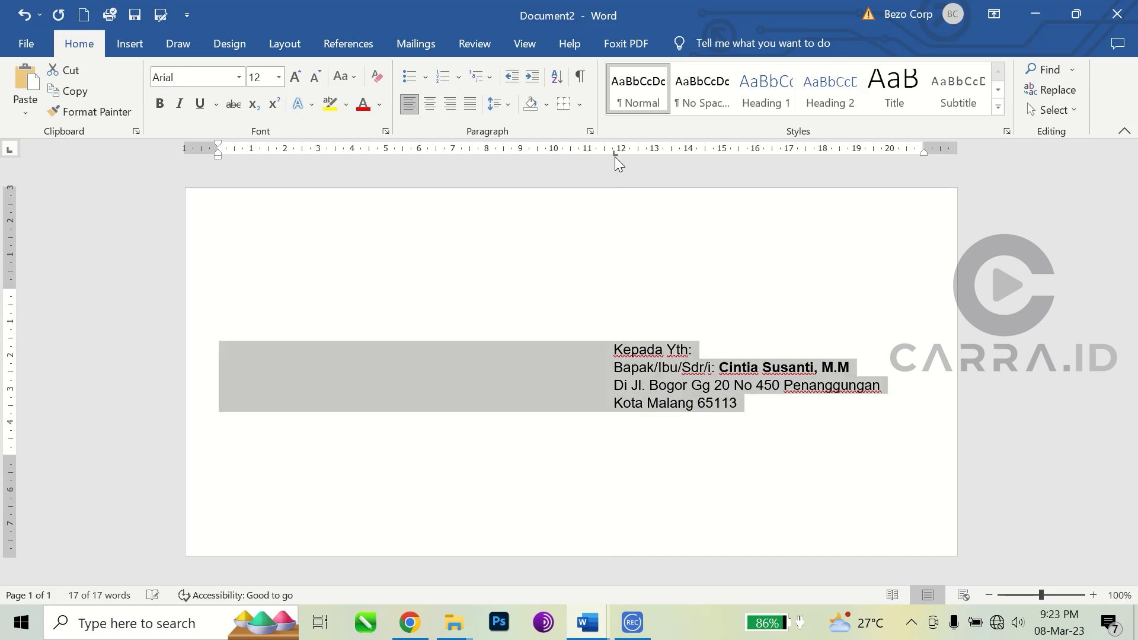
pyautogui.click(761, 405)
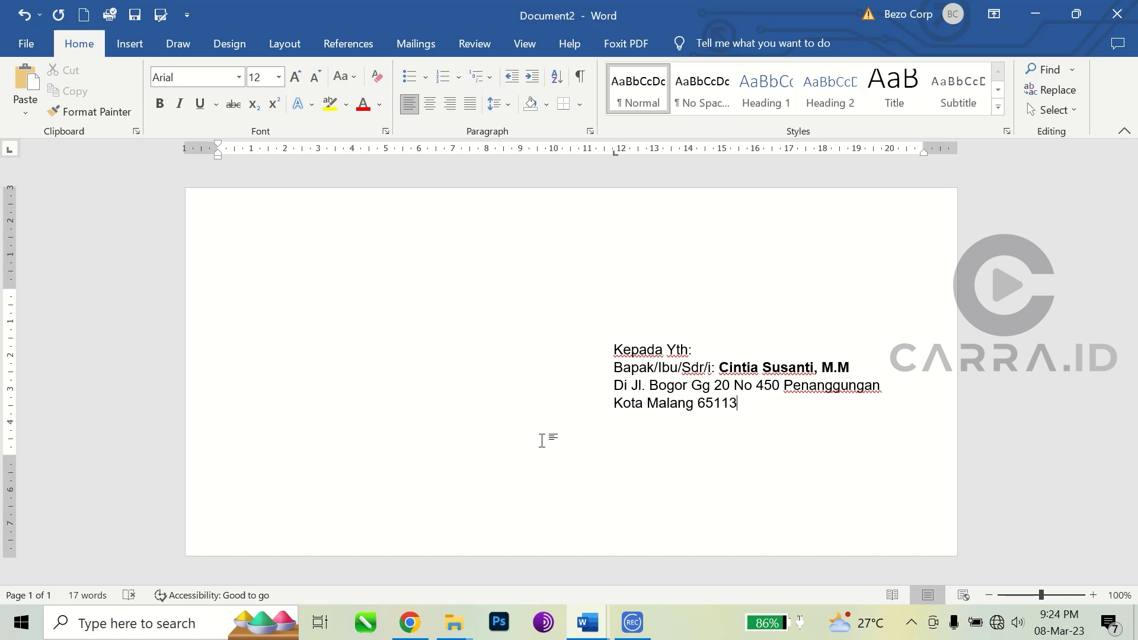
pyautogui.click(411, 623)
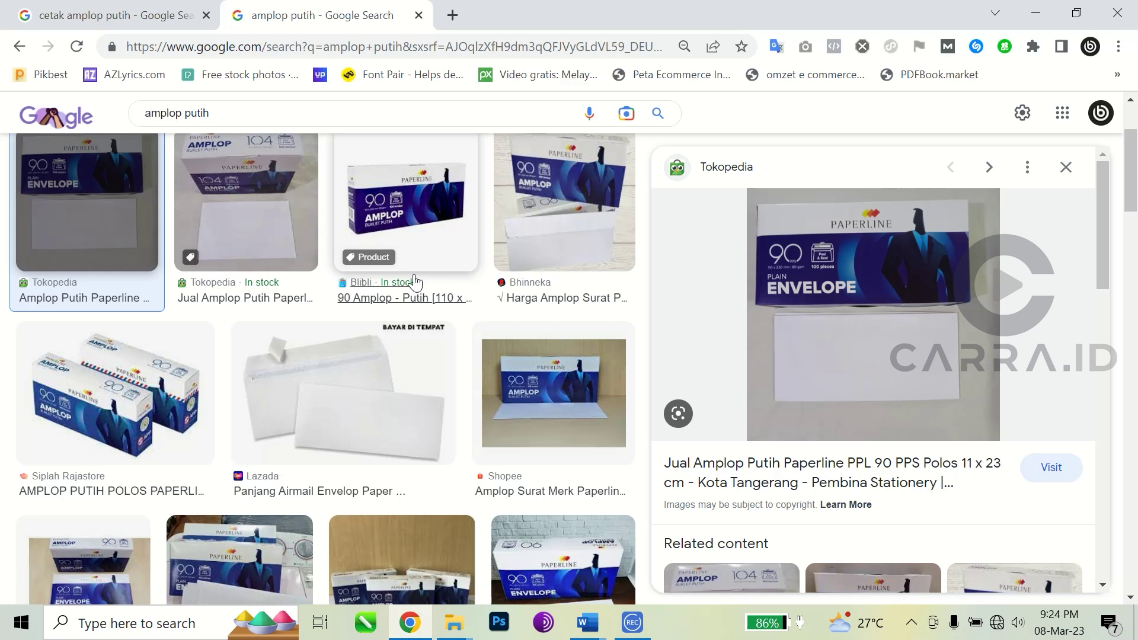
# Step: Return to the 'cetak amplop putih' image results and preview the first envelope listings, including 23 x 11 and 11 x 23 cm
pyautogui.click(124, 16)
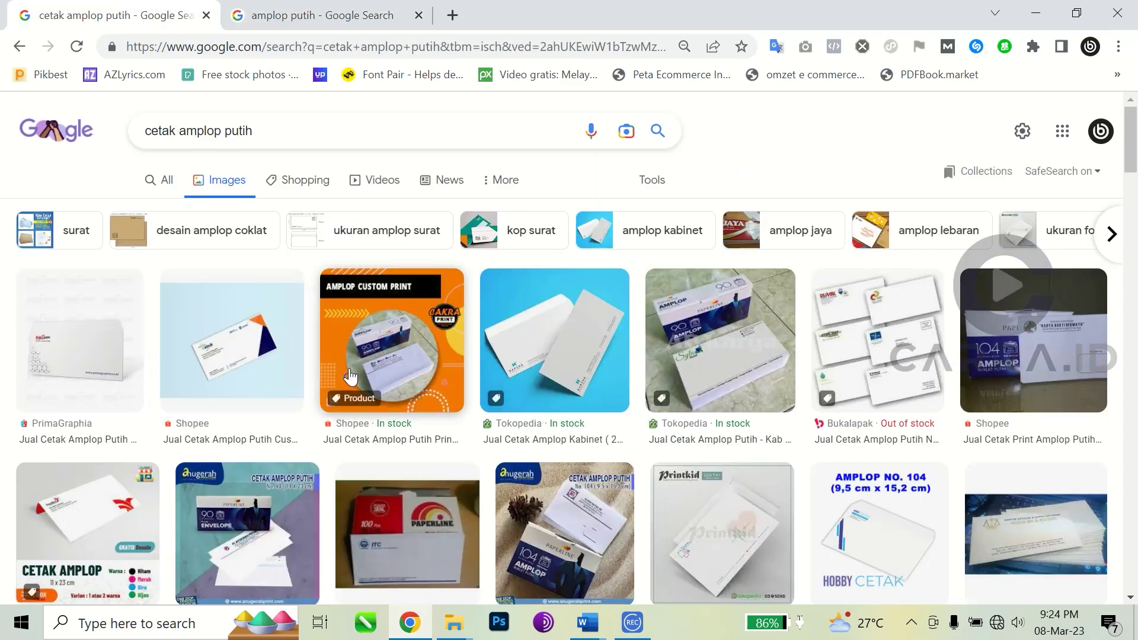
pyautogui.click(88, 347)
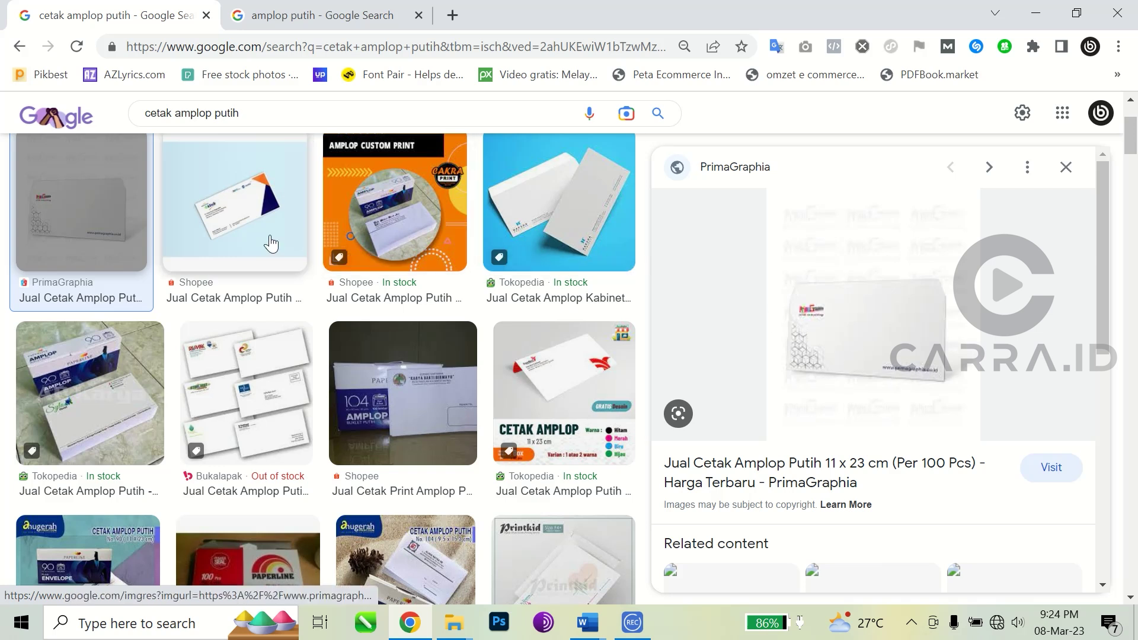
pyautogui.click(223, 223)
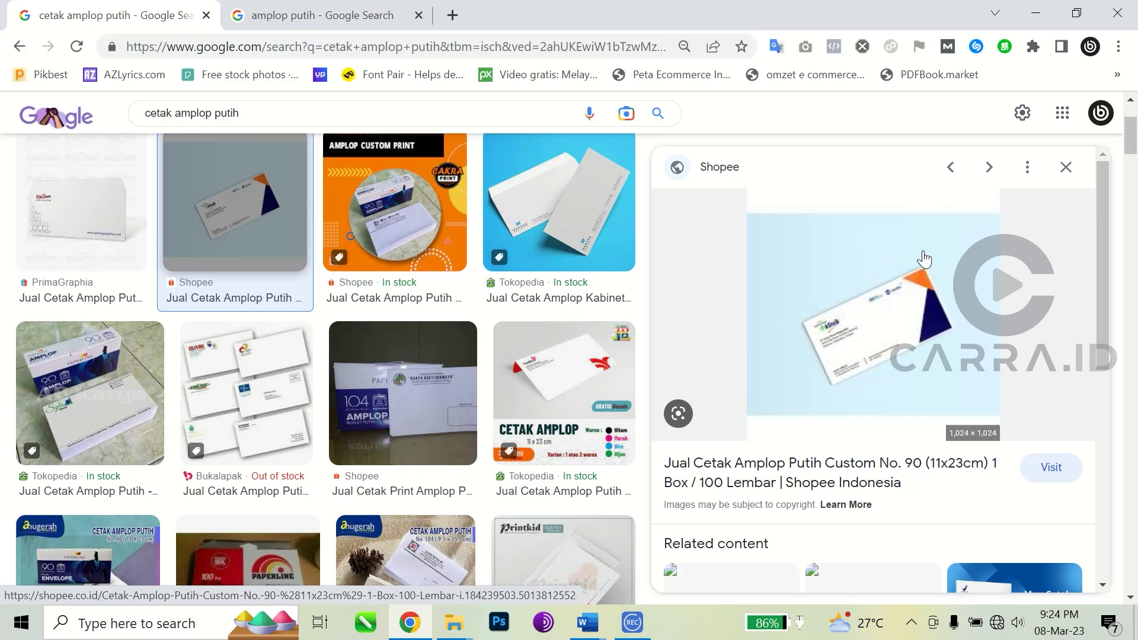
pyautogui.click(72, 384)
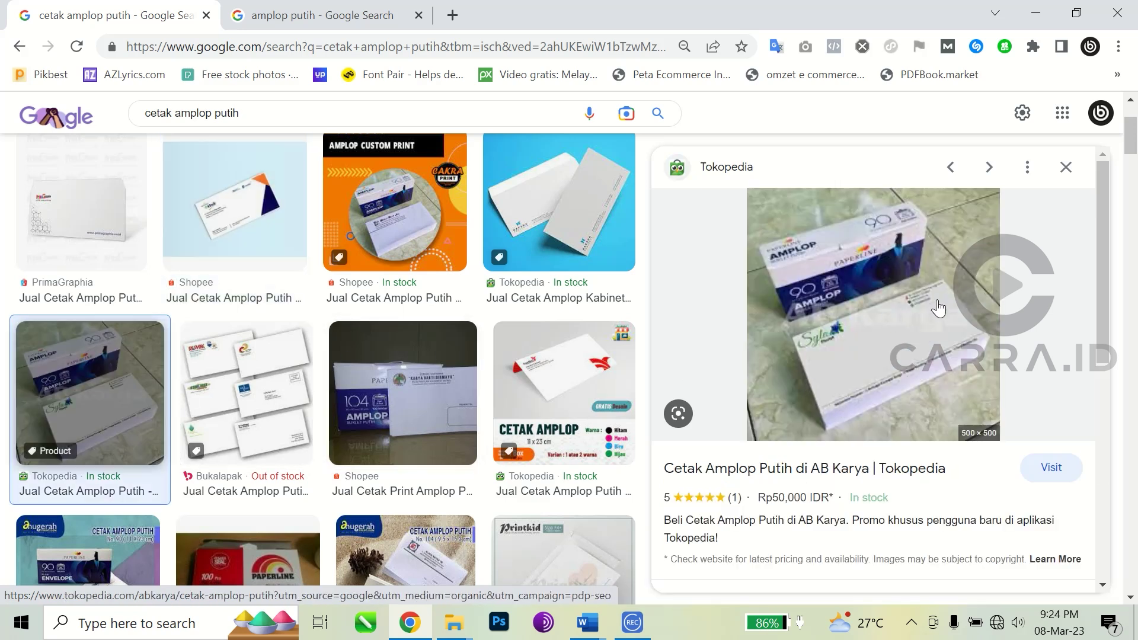
pyautogui.click(554, 204)
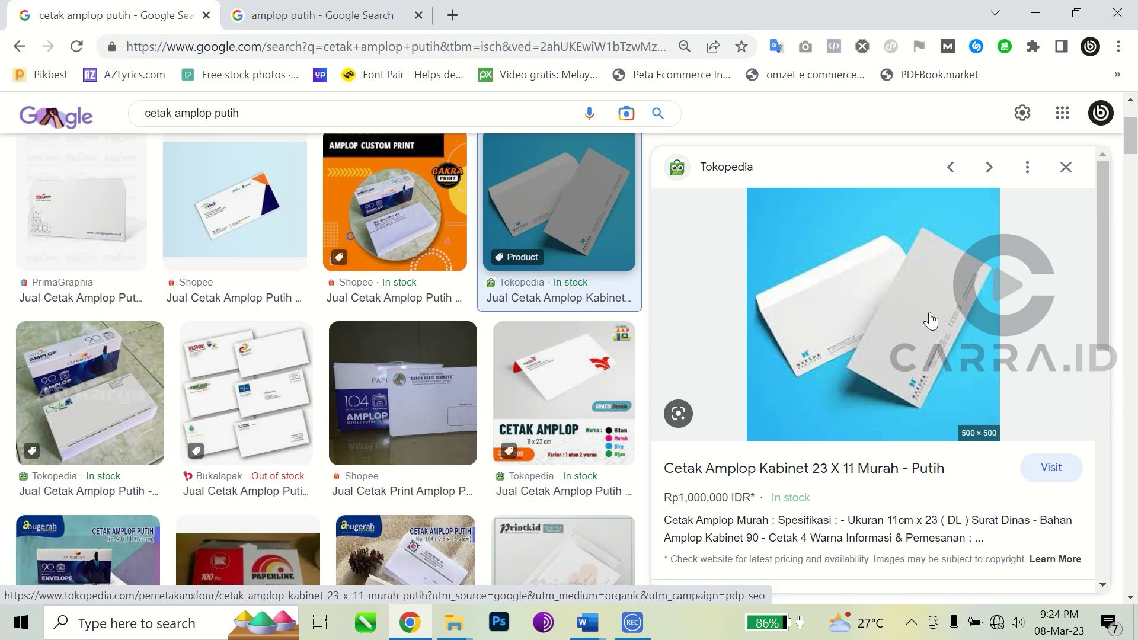
pyautogui.scroll(-2, 820, 336)
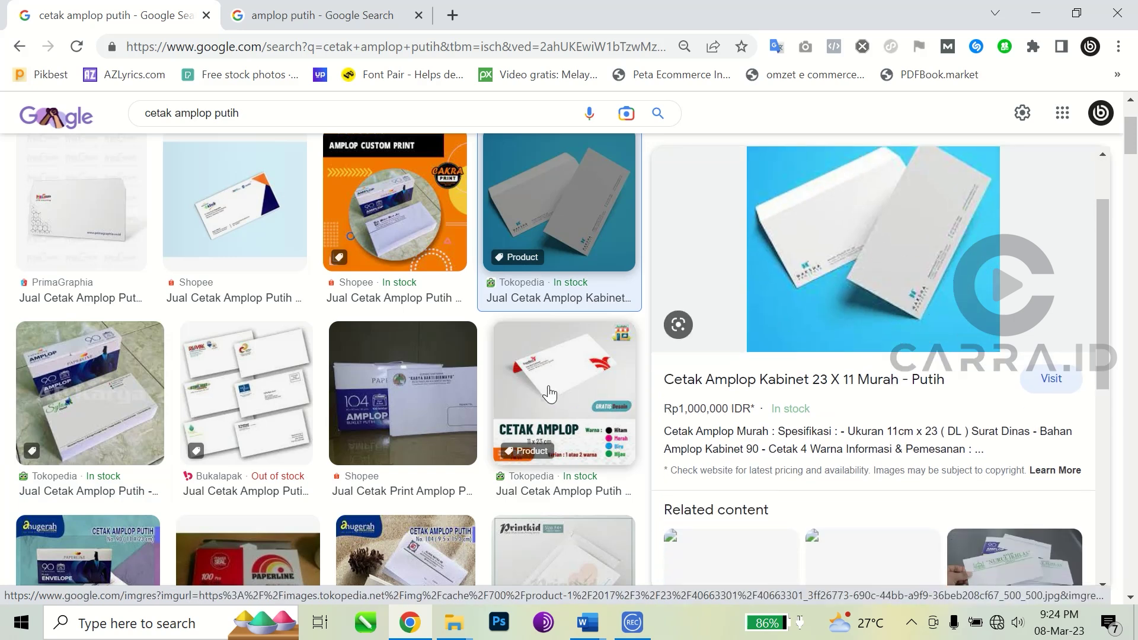
pyautogui.click(550, 394)
pyautogui.scroll(-3, 307, 389)
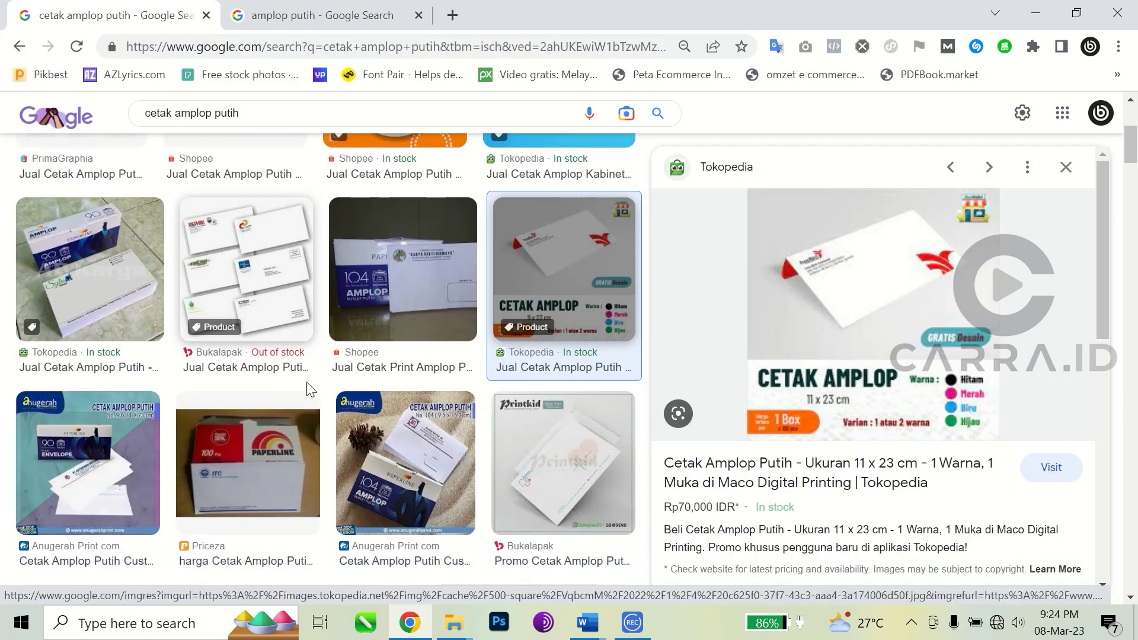
# Step: Preview further envelope examples, from Anugerah Print and No. 104 through AMPLOP PUTIH JAYA 11 X 23
pyautogui.click(89, 408)
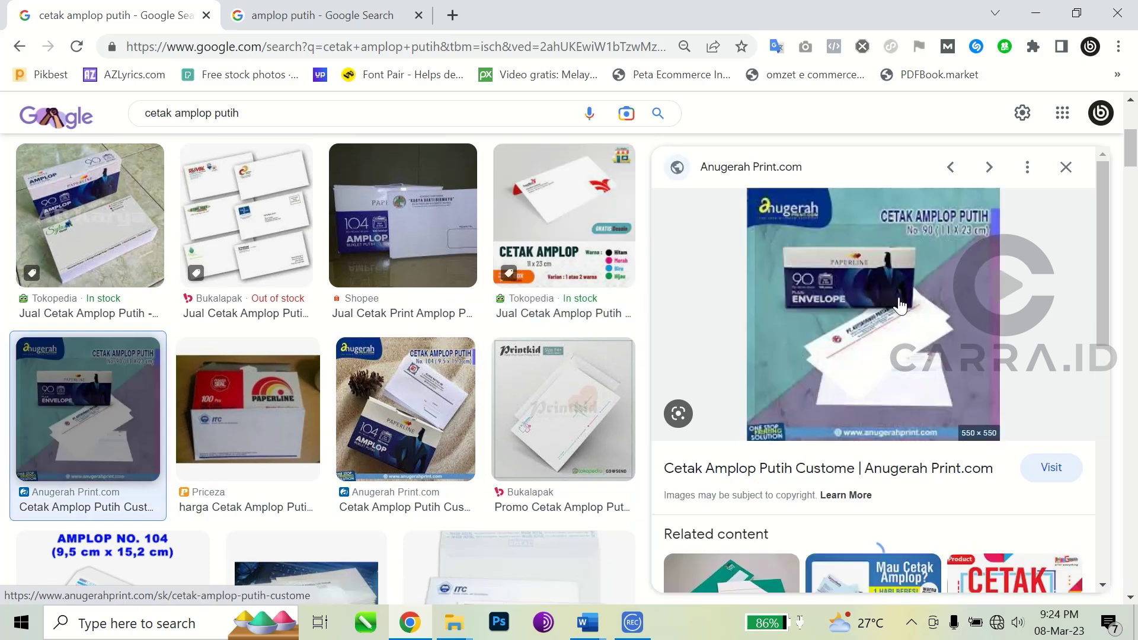
pyautogui.click(406, 409)
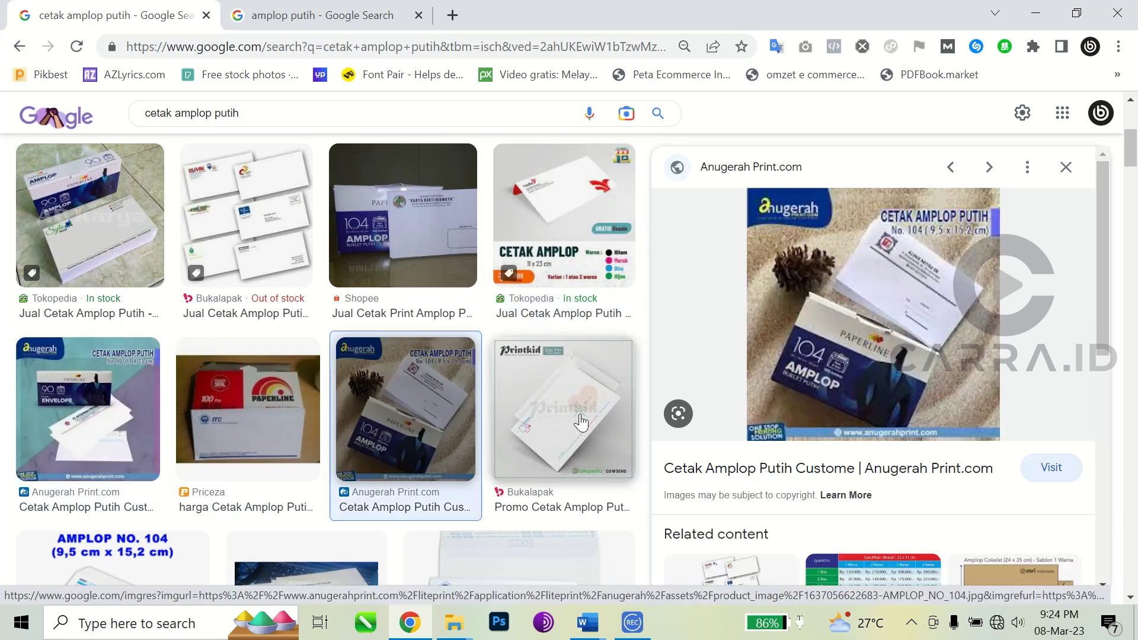
pyautogui.click(581, 423)
pyautogui.scroll(-3, 578, 421)
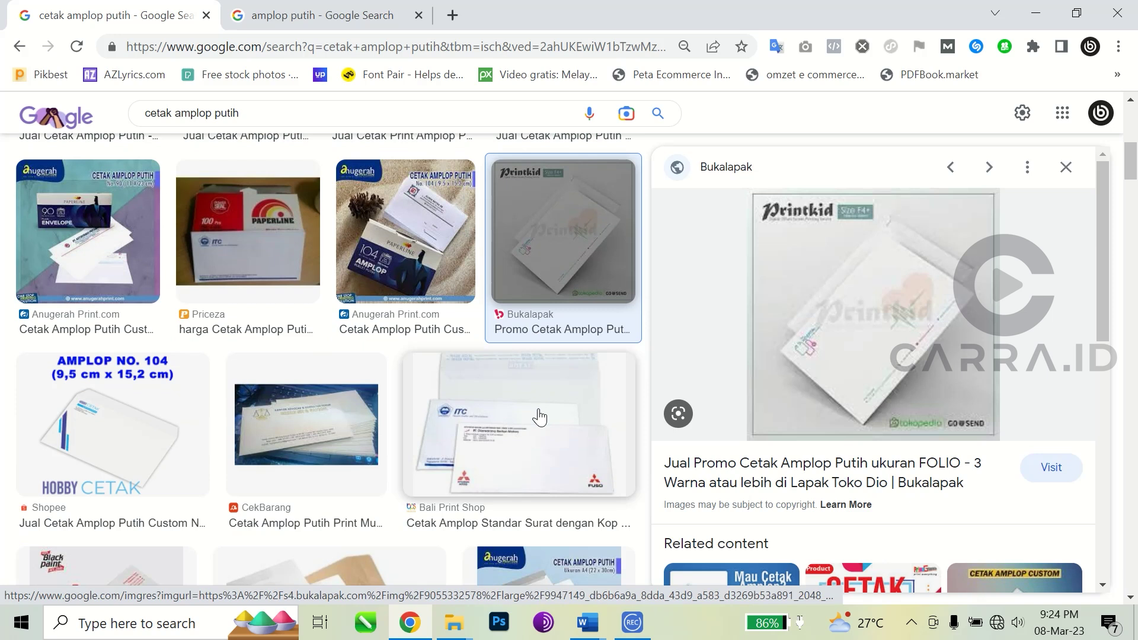
pyautogui.click(145, 432)
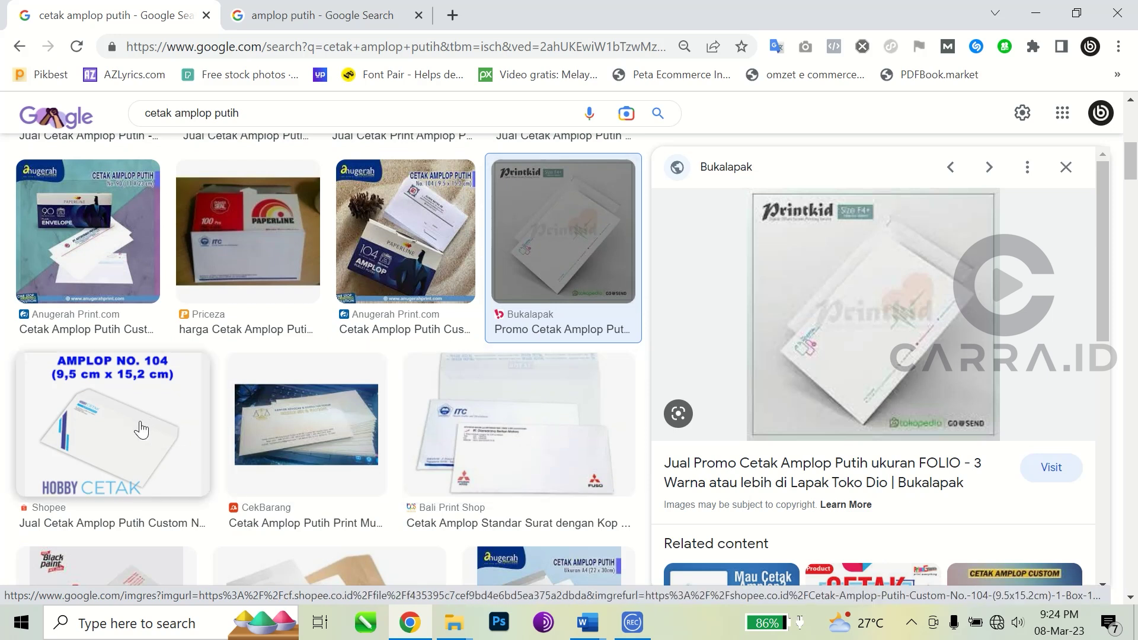
pyautogui.click(342, 439)
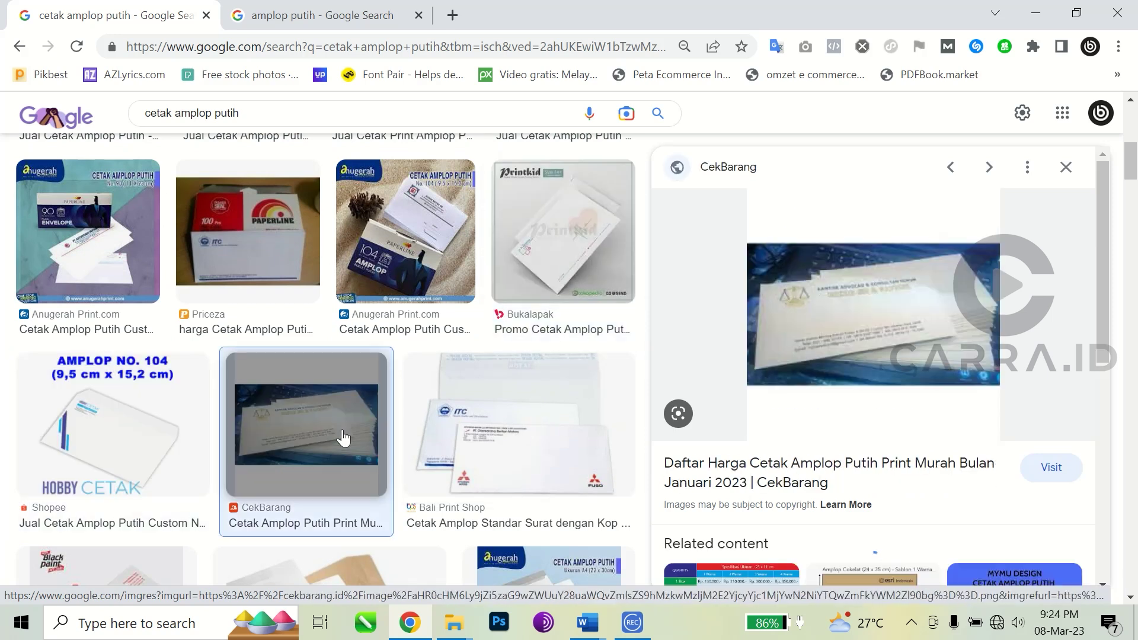
pyautogui.click(560, 435)
pyautogui.scroll(-5, 444, 411)
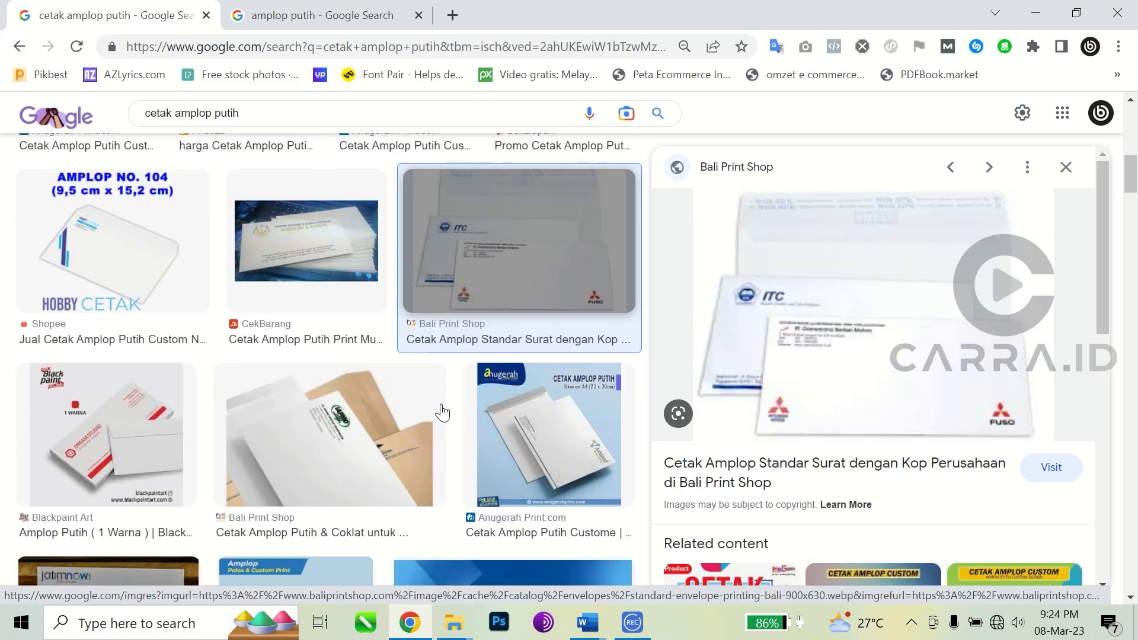
pyautogui.click(98, 363)
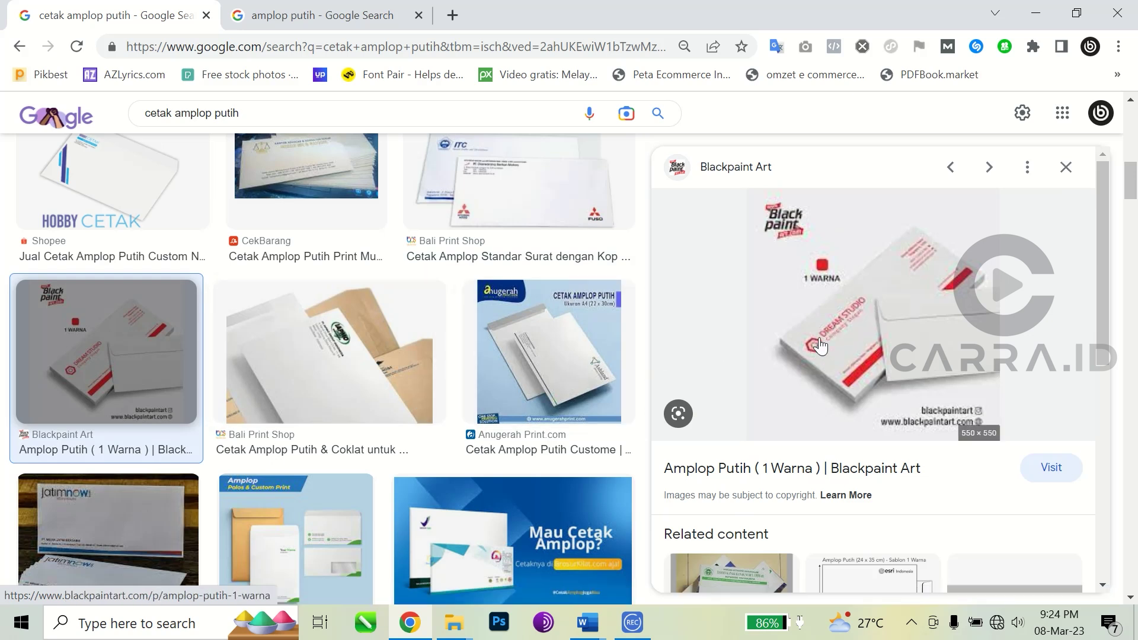
pyautogui.scroll(-3, 249, 373)
pyautogui.click(119, 381)
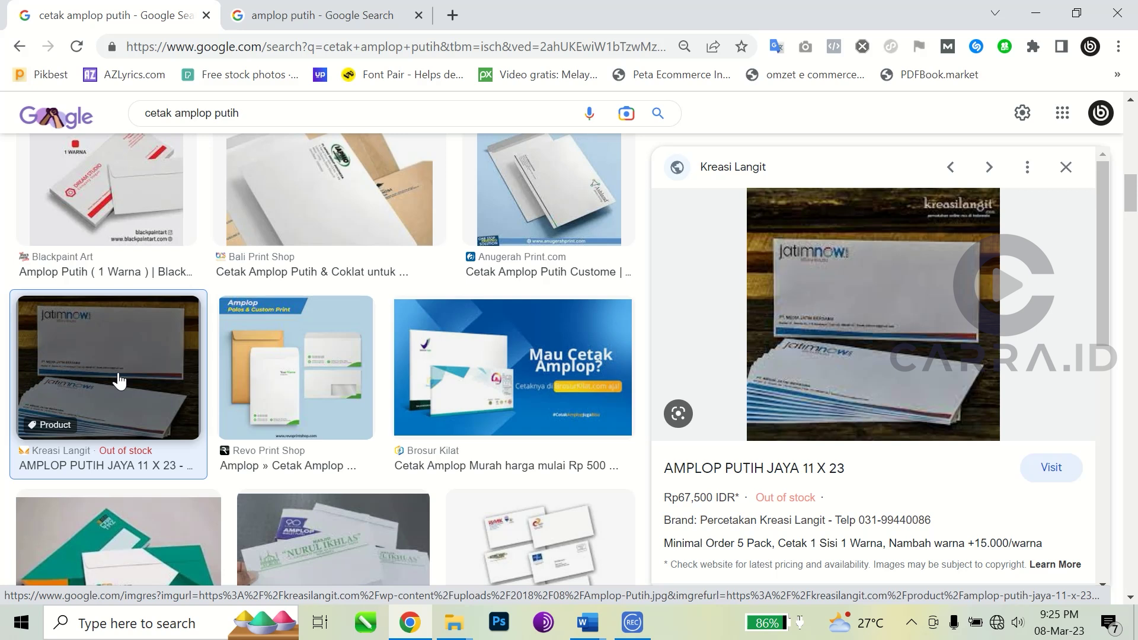
pyautogui.scroll(-6, 118, 381)
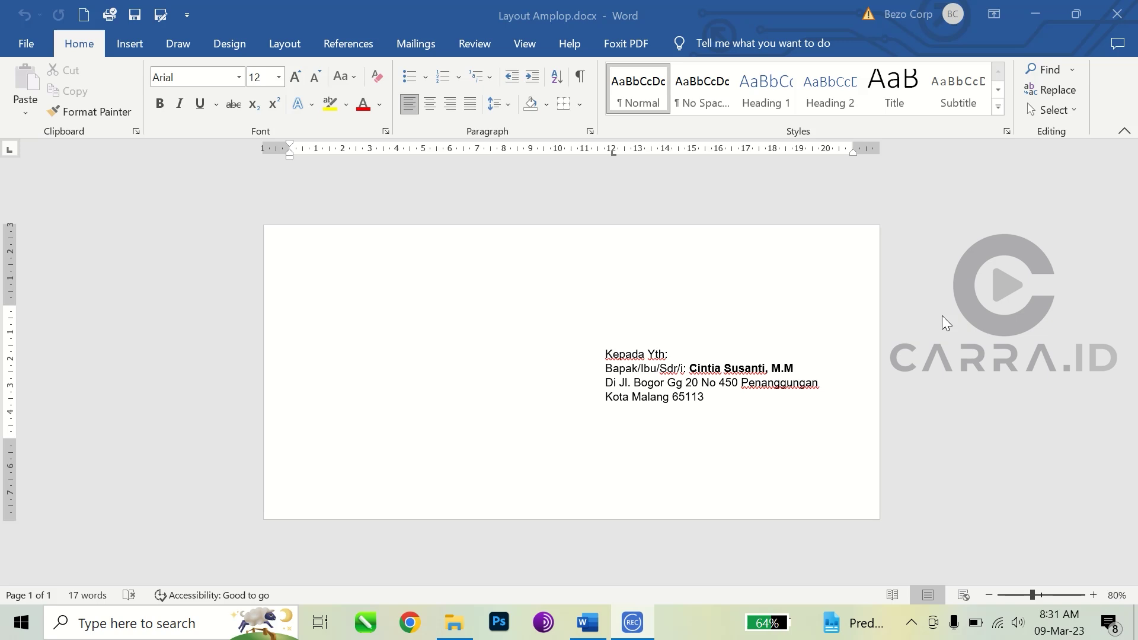
pyautogui.click(708, 400)
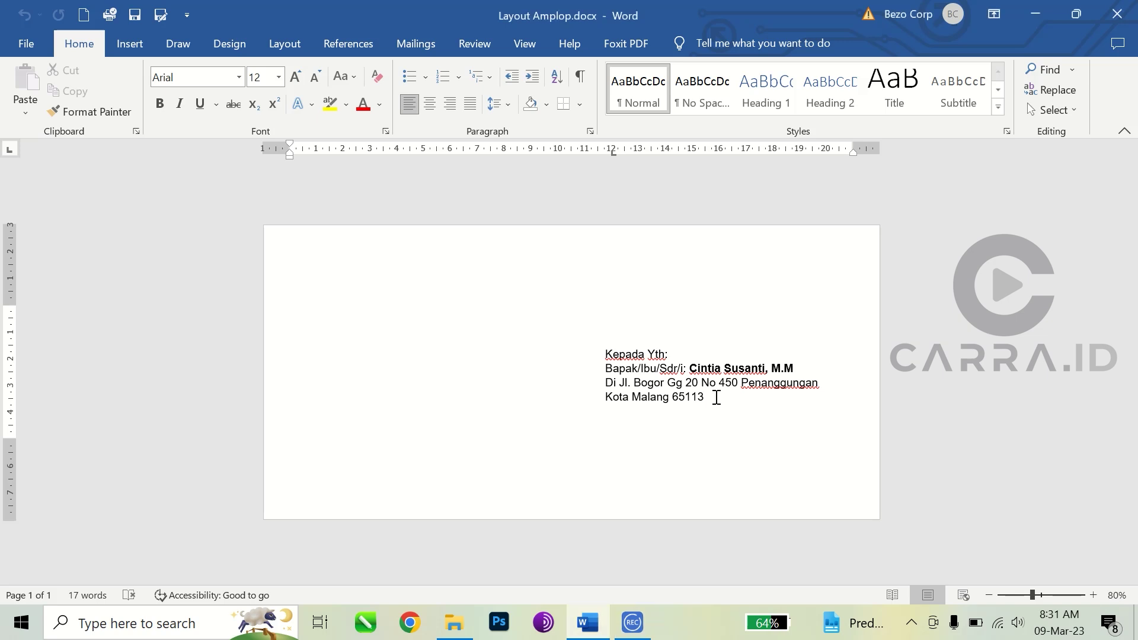